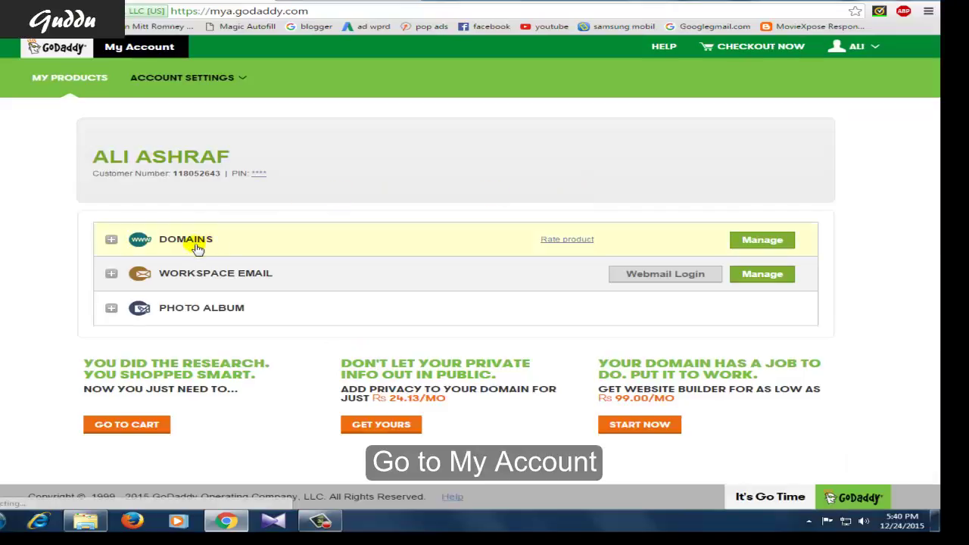
Open the DNS zone file of HOWTOLEARNS.COM from the account's domains and look over its host and CName records.
click(760, 240)
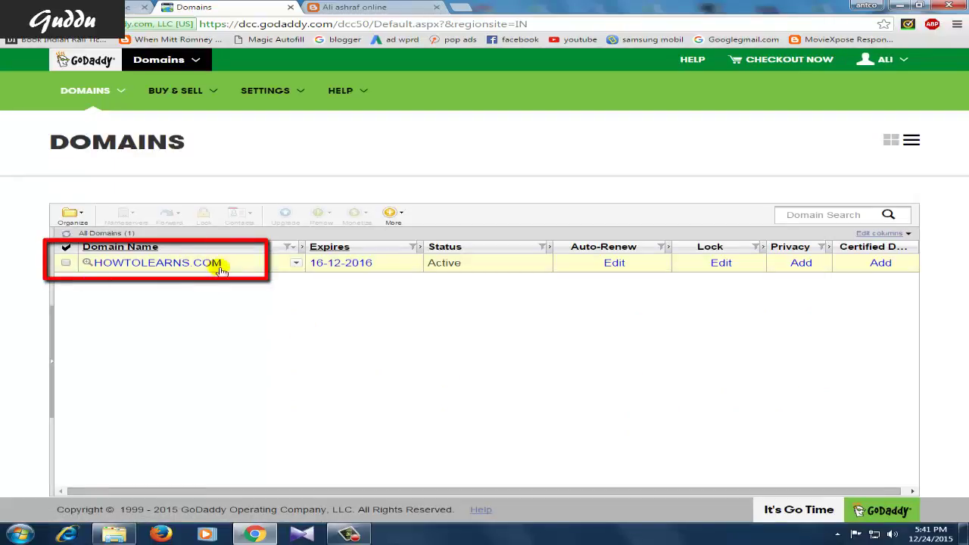
click(209, 294)
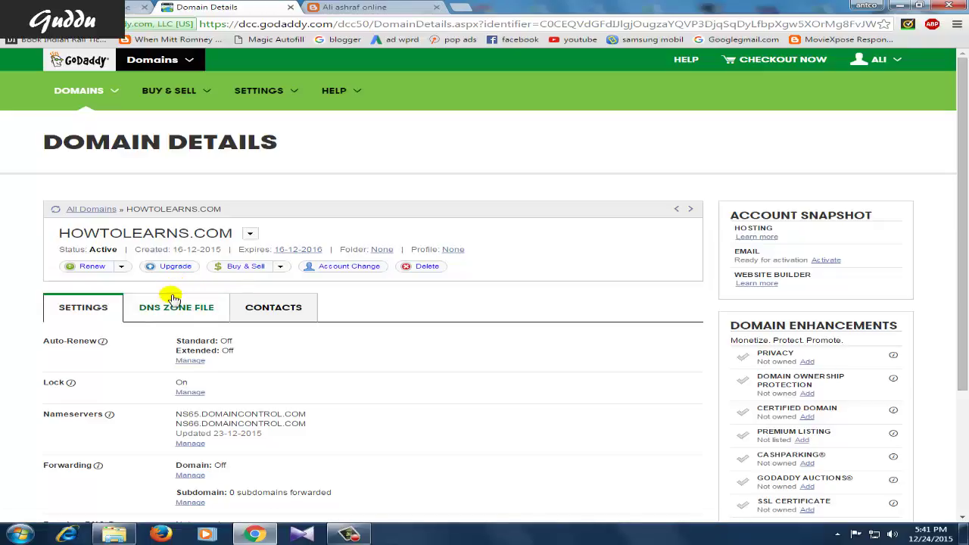
click(174, 309)
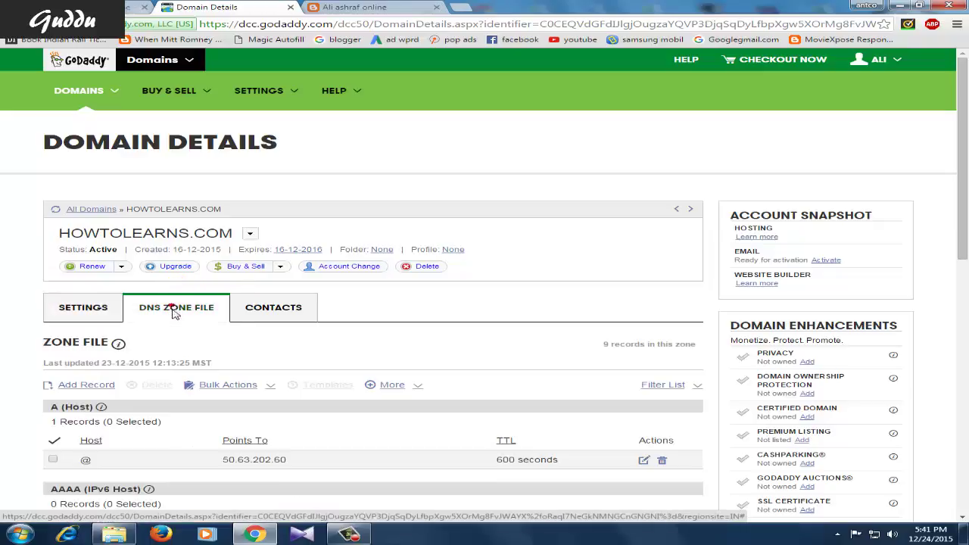
scroll(128, 392, down, 1)
scroll(129, 392, down, 2)
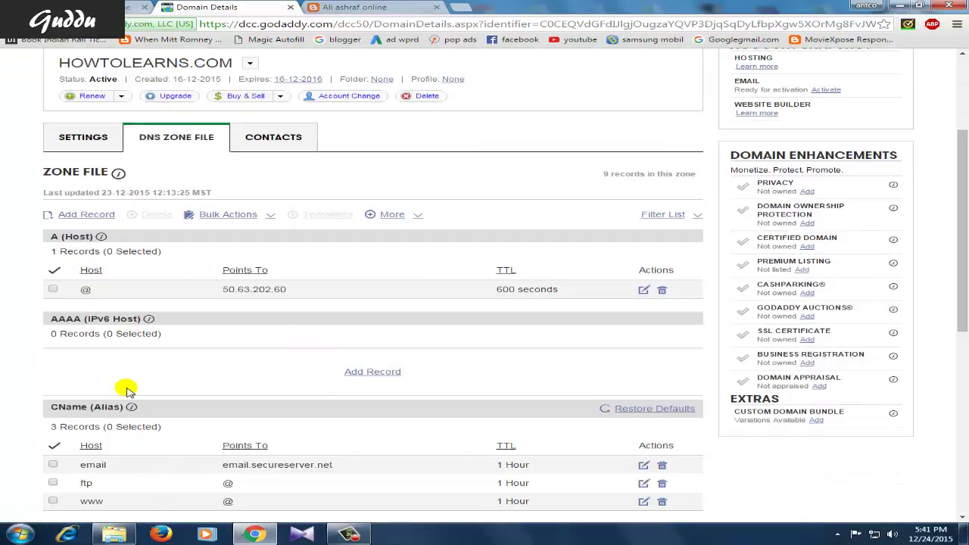
scroll(128, 391, down, 1)
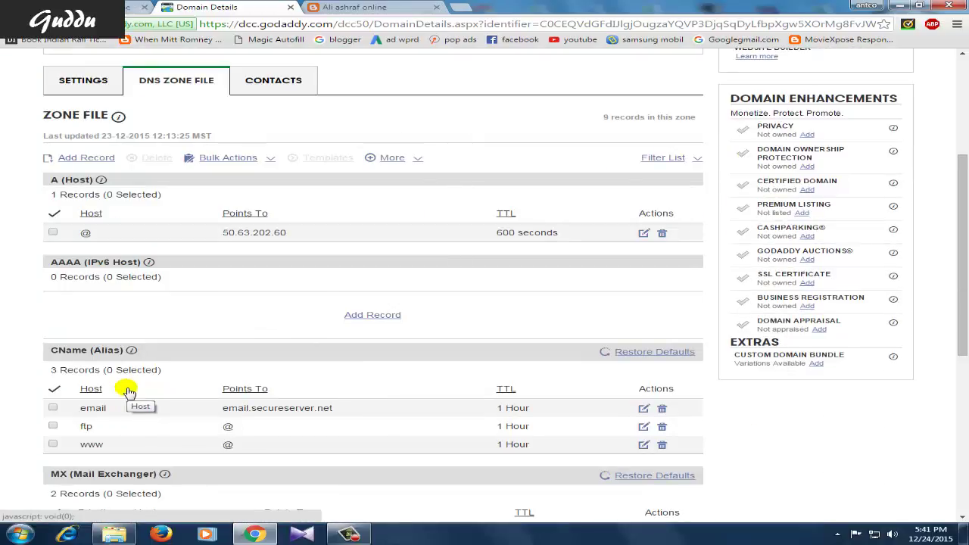
scroll(129, 391, down, 1)
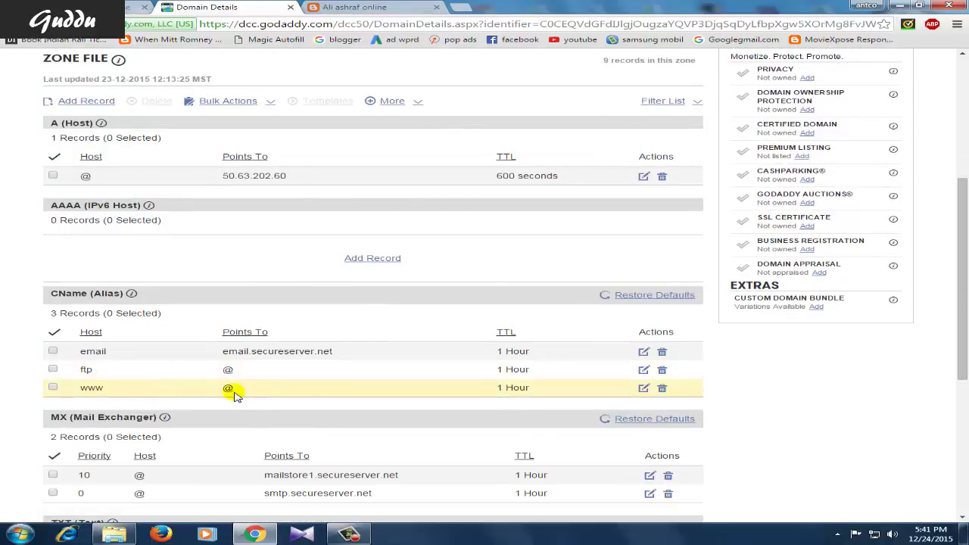
scroll(86, 258, up, 1)
scroll(85, 258, up, 1)
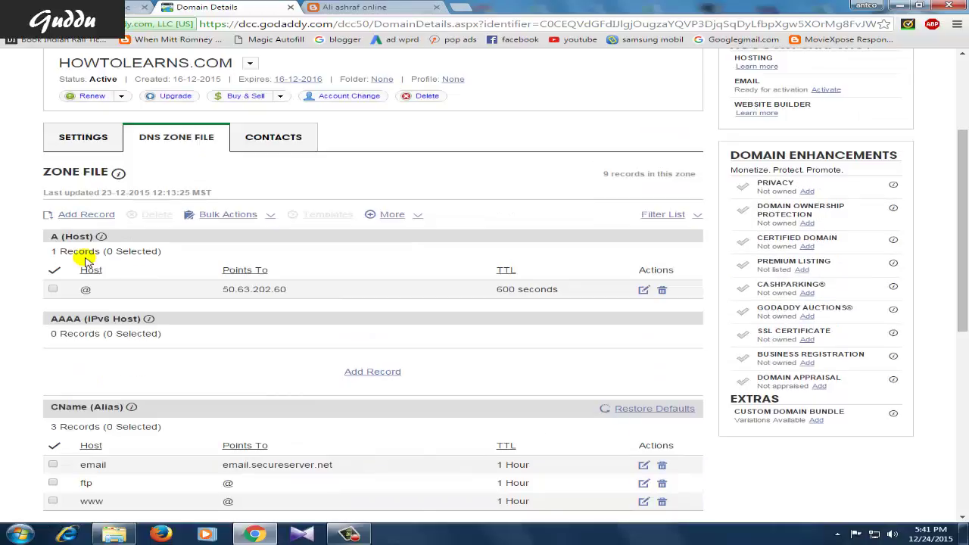
Switch to Blogger and open the settings of the blog with 21 posts.
key(ctrl+Tab)
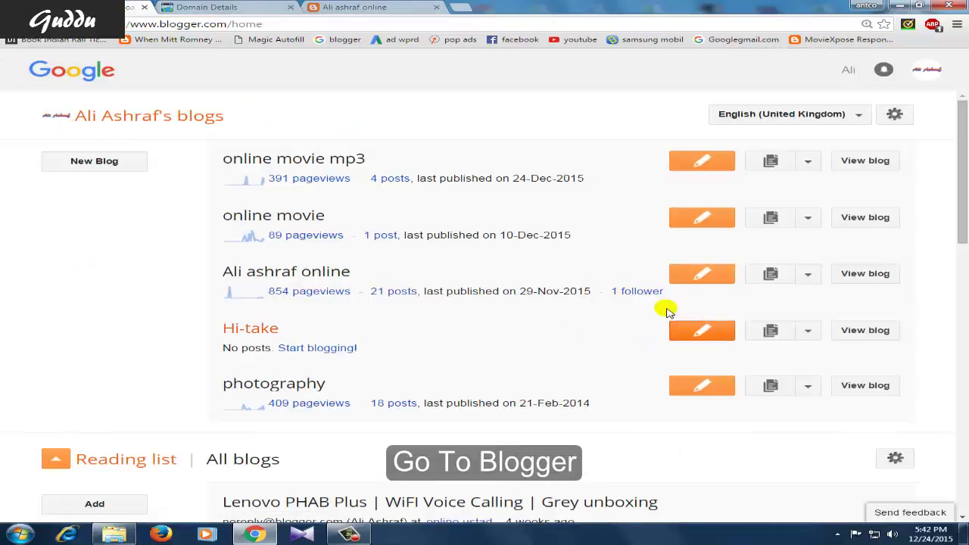
click(808, 274)
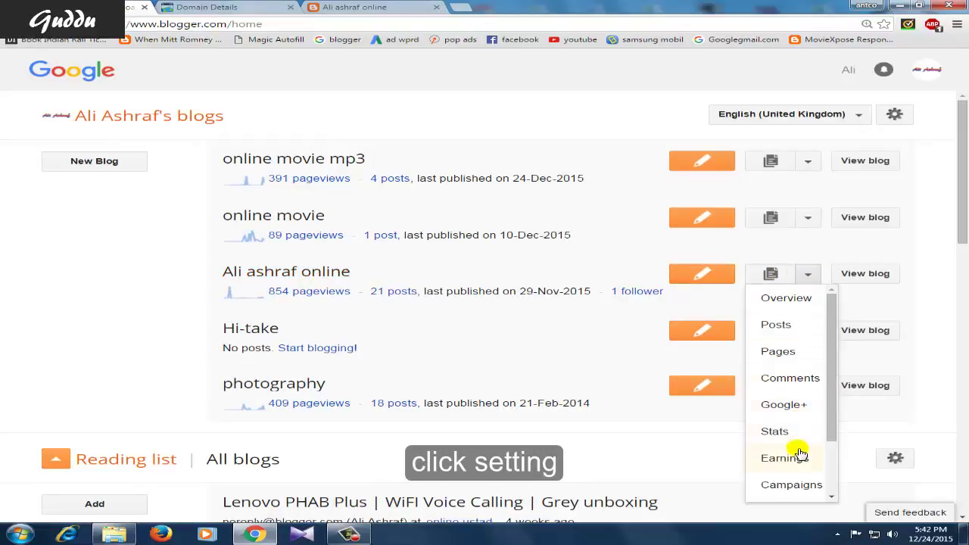
scroll(801, 453, down, 2)
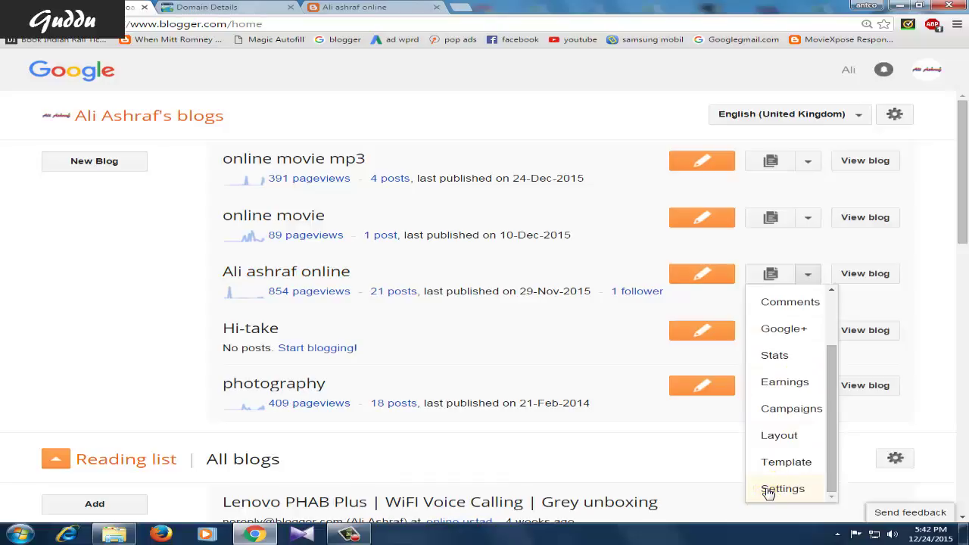
click(773, 488)
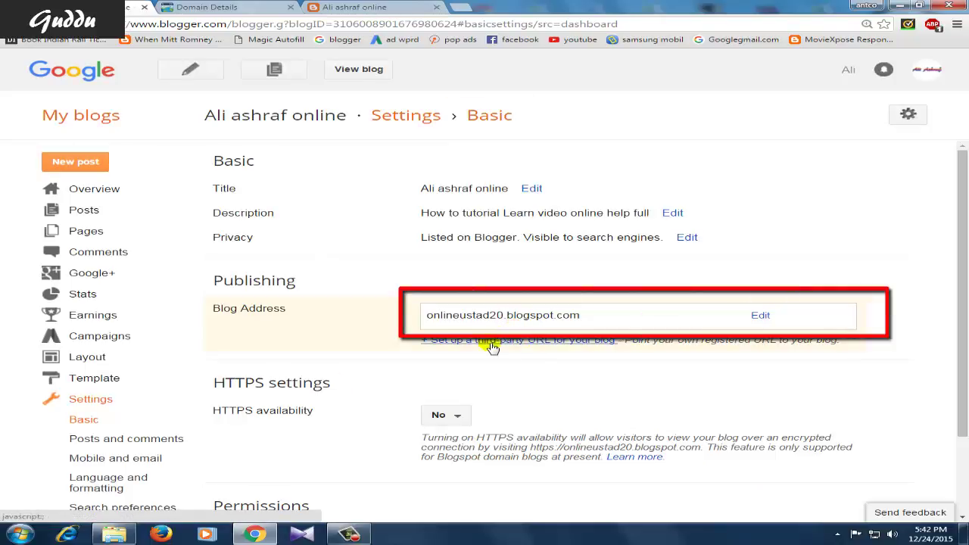
click(540, 342)
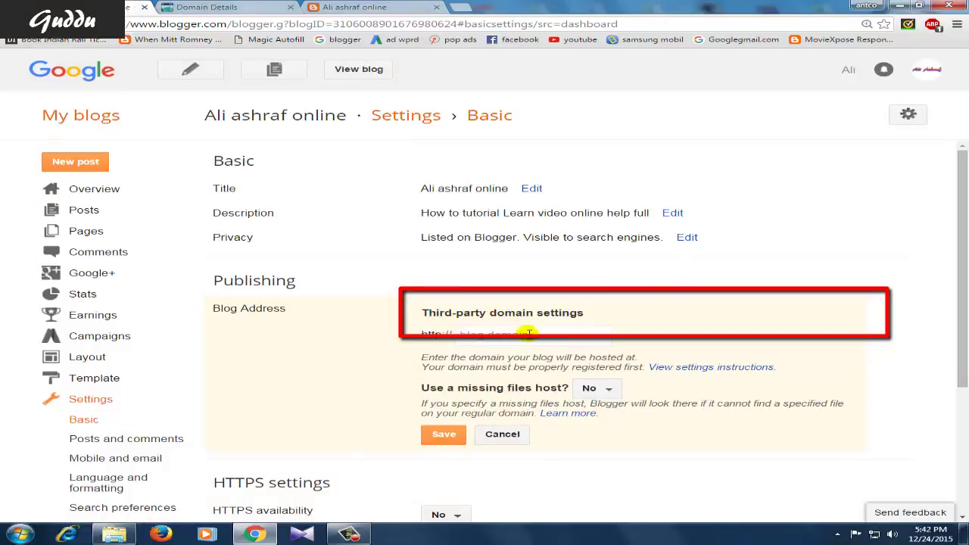
click(528, 334)
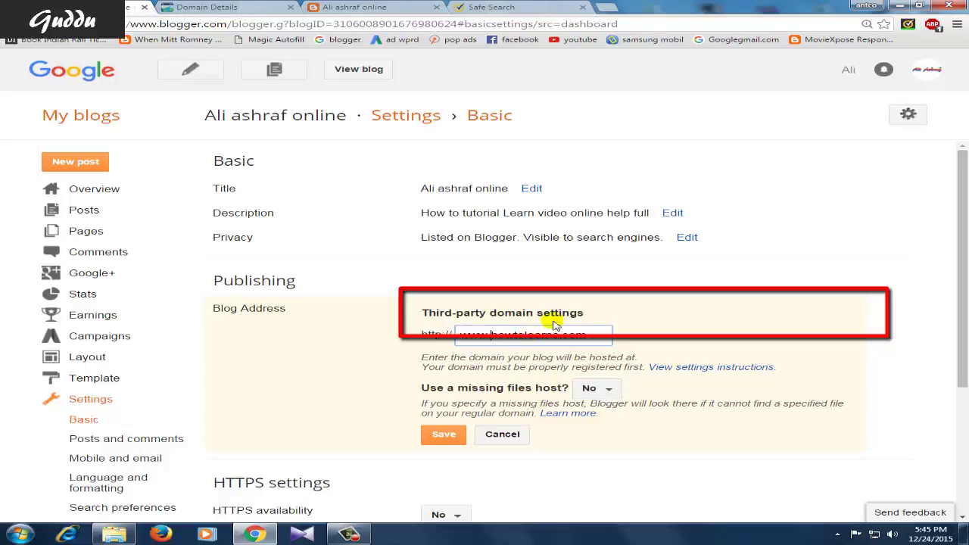
drag(594, 333, 462, 340)
click(464, 344)
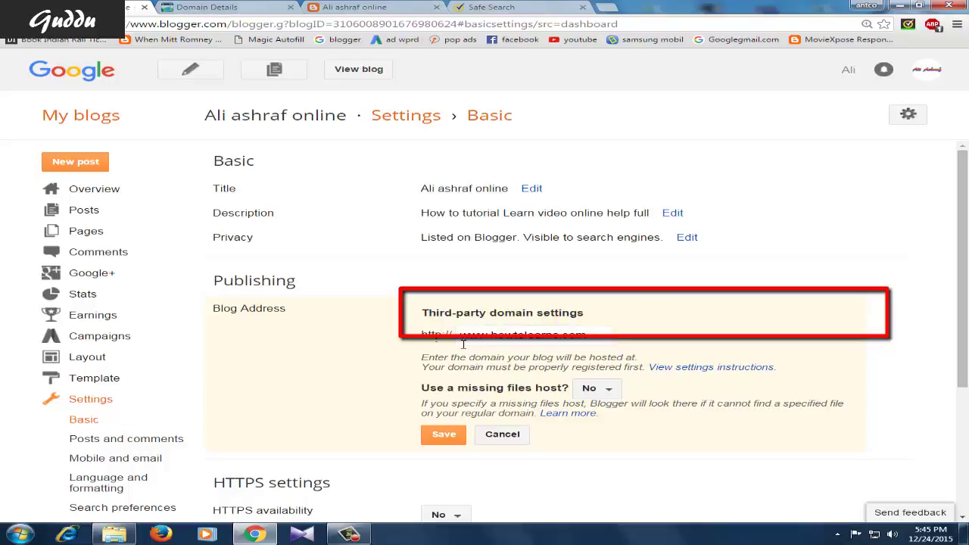
click(471, 336)
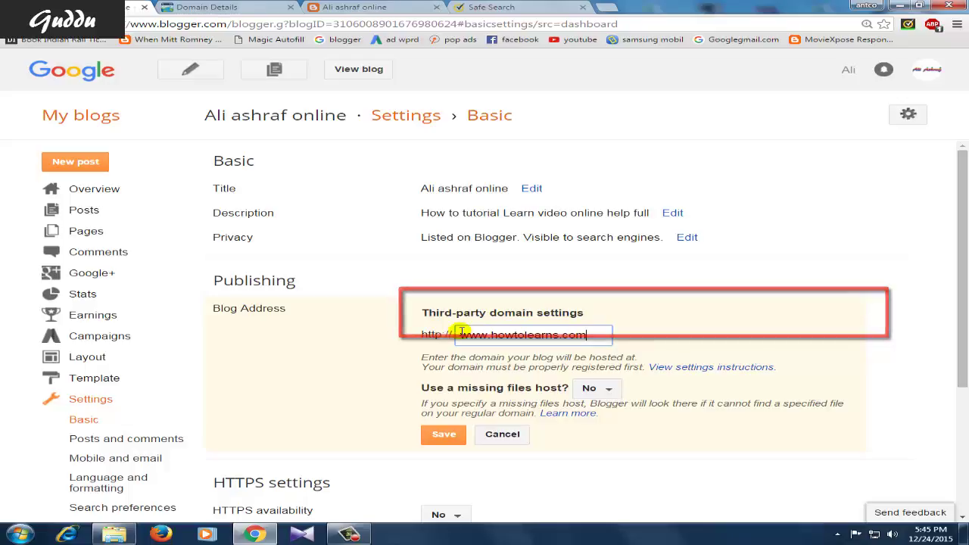
click(443, 436)
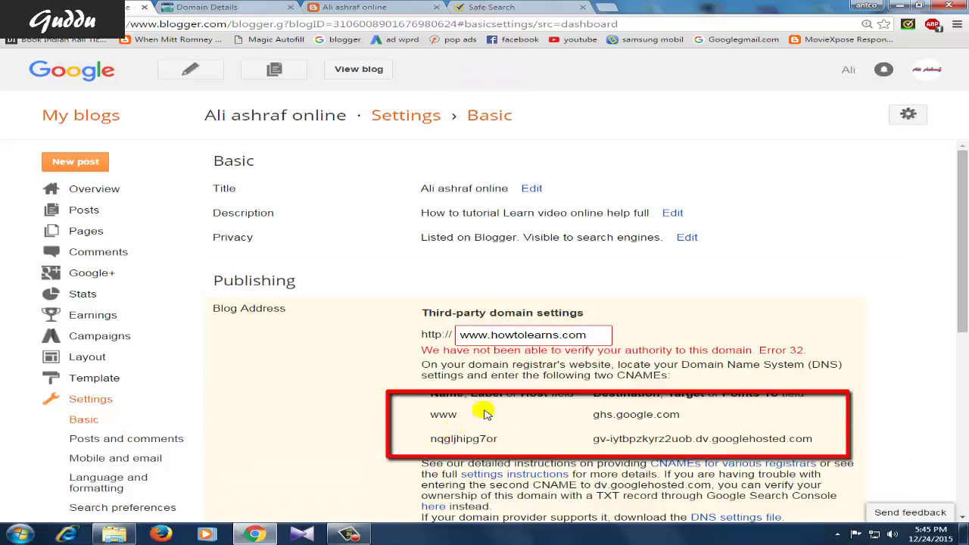
Copy the host name www from the first of the two CNAME entries listed under the blog address.
scroll(485, 413, down, 3)
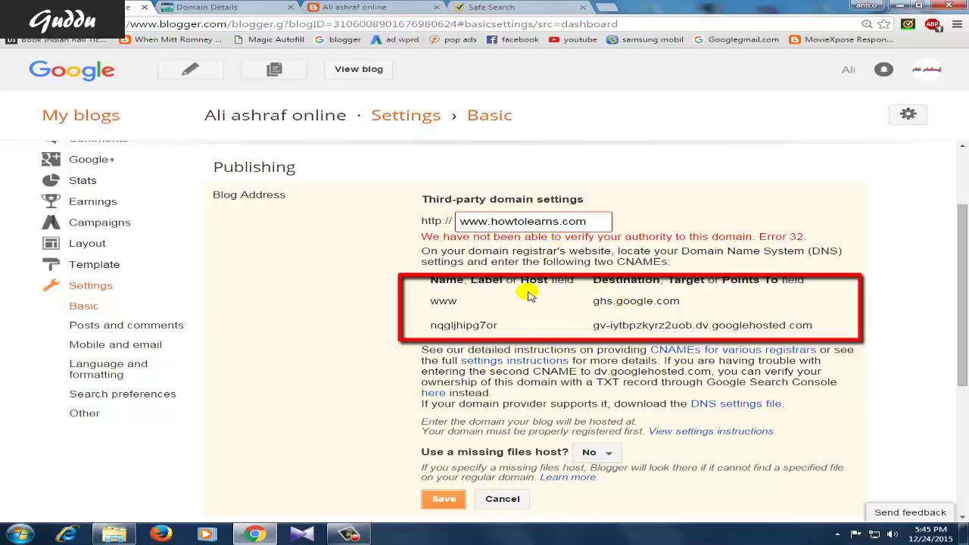
double_click(530, 296)
right_click(445, 300)
click(463, 312)
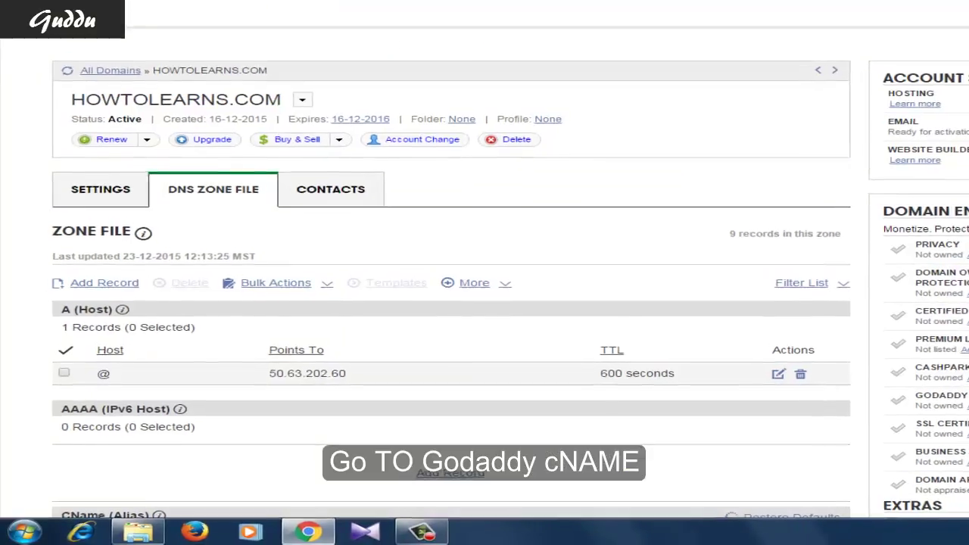
Switch to GoDaddy's DNS zone file and open the www record in the CName (Alias) section for editing.
scroll(148, 407, down, 5)
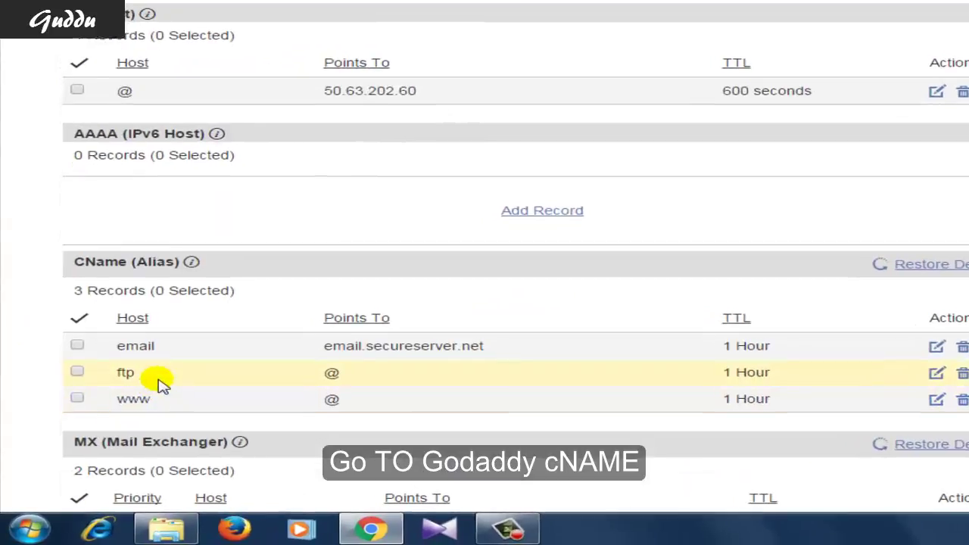
drag(83, 237, 224, 242)
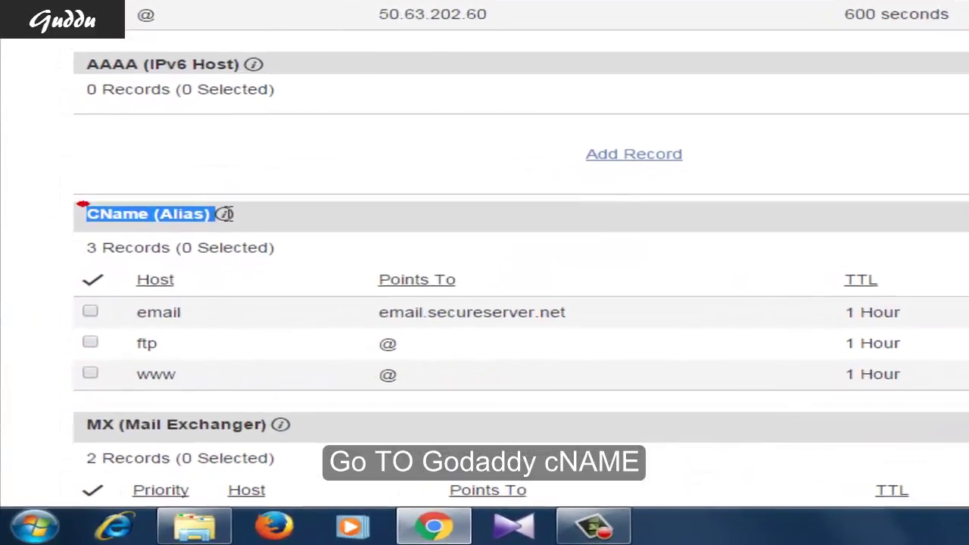
click(224, 243)
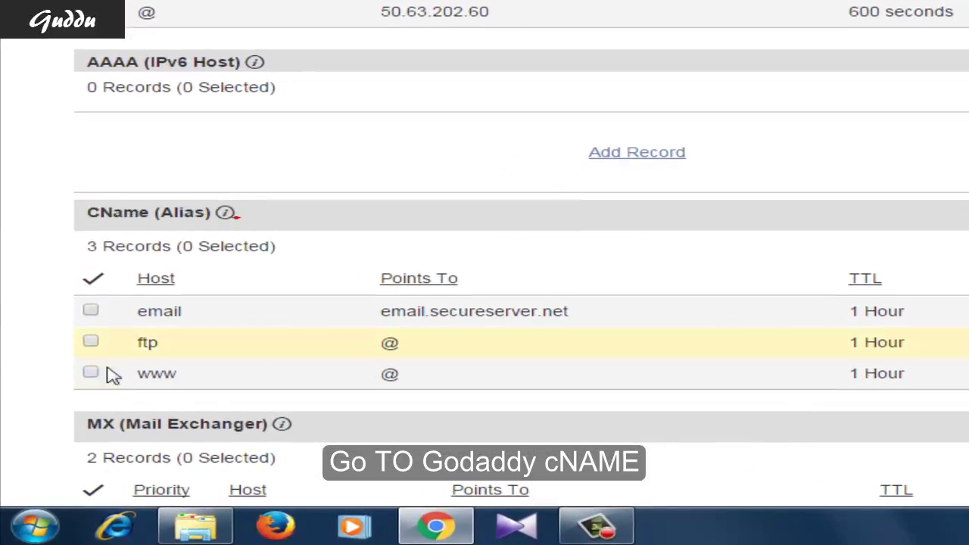
scroll(113, 376, down, 2)
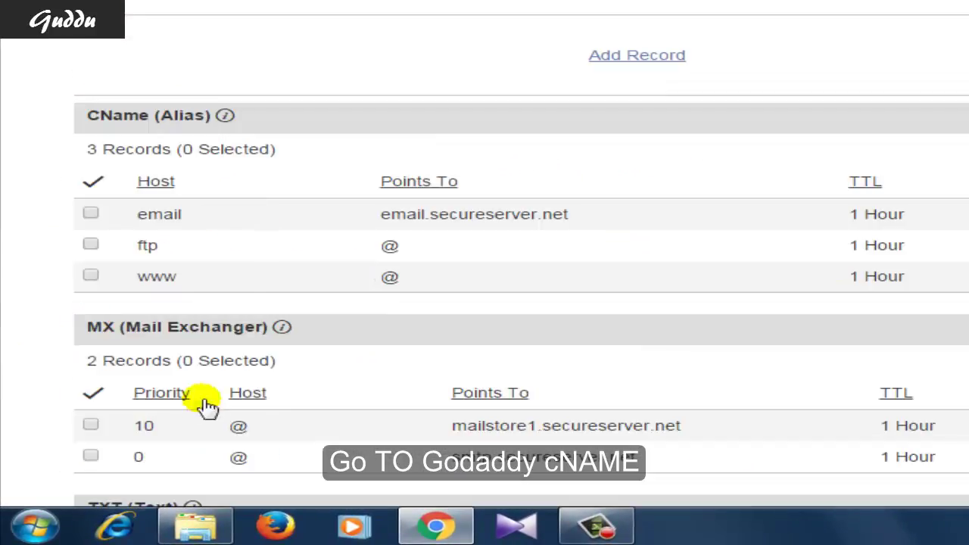
click(158, 276)
click(171, 278)
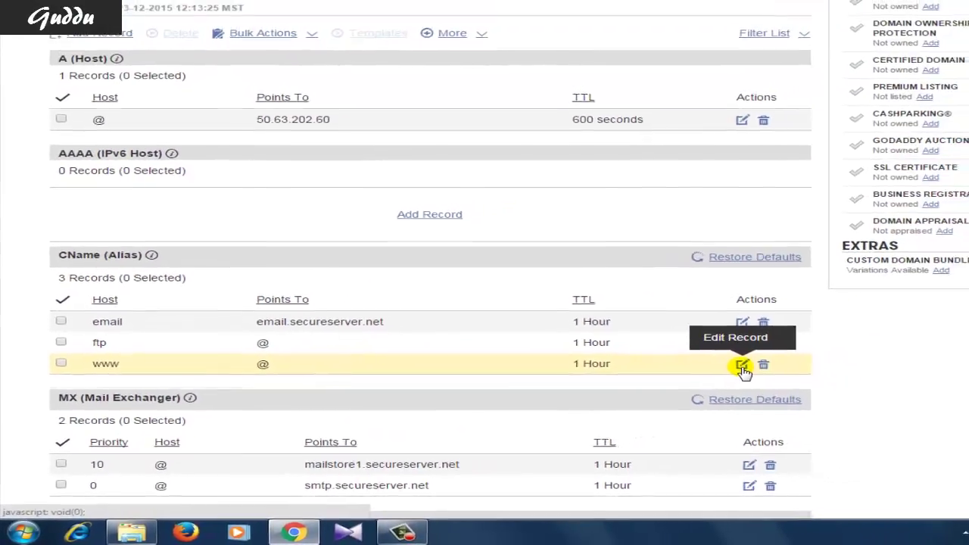
click(742, 367)
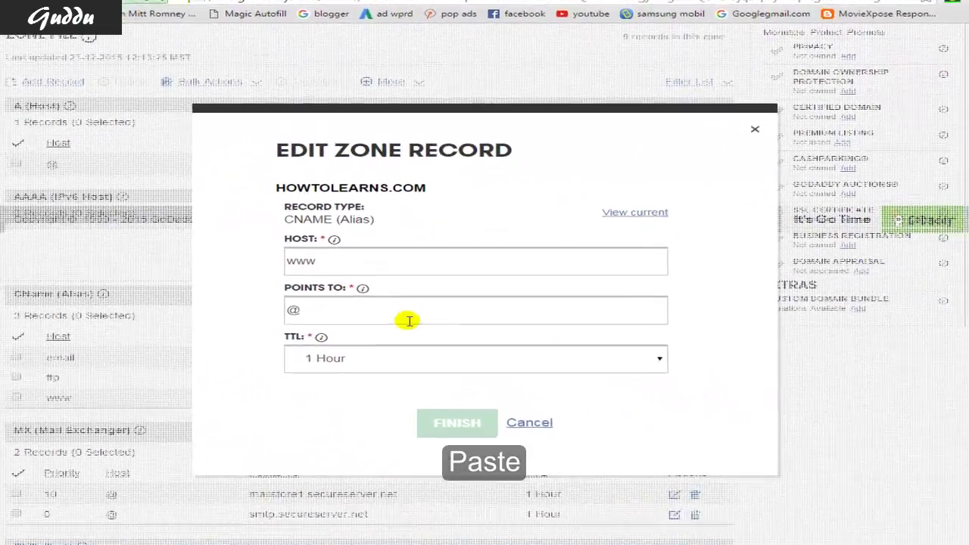
Clear the Points To value of the zone record and paste www as its host.
click(405, 318)
click(383, 327)
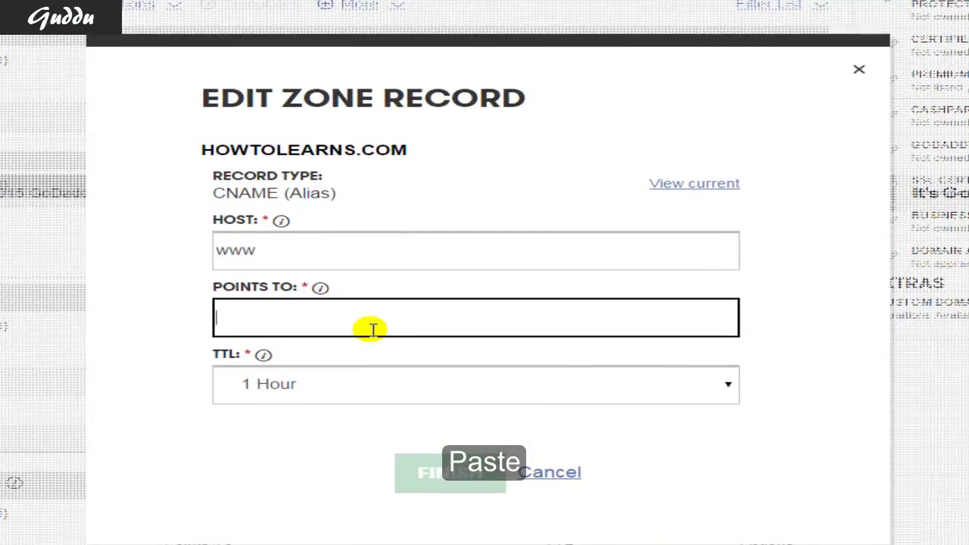
right_click(301, 317)
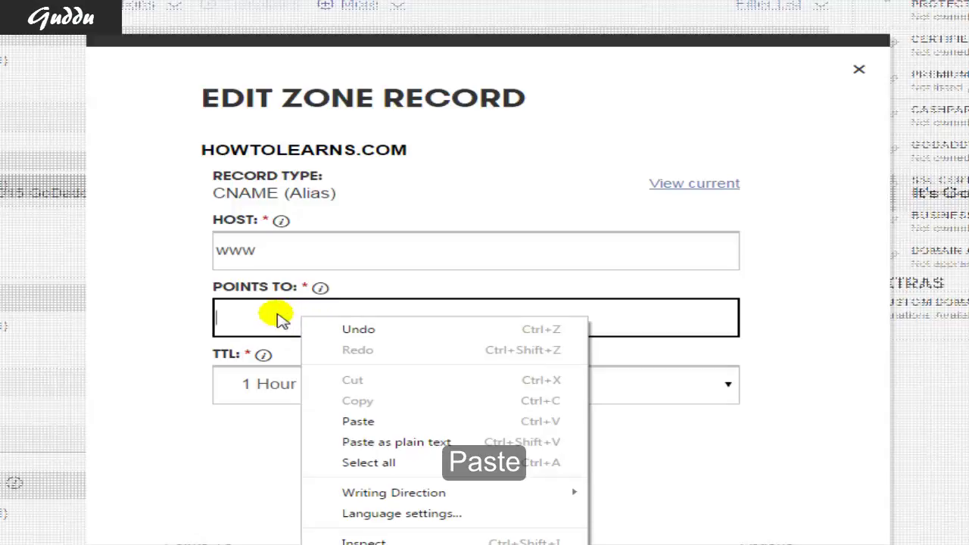
click(281, 255)
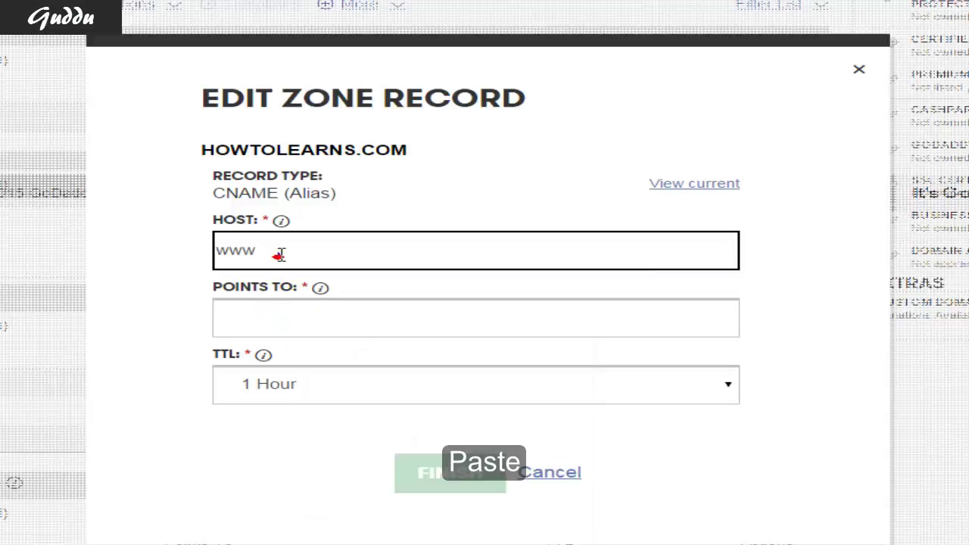
right_click(279, 255)
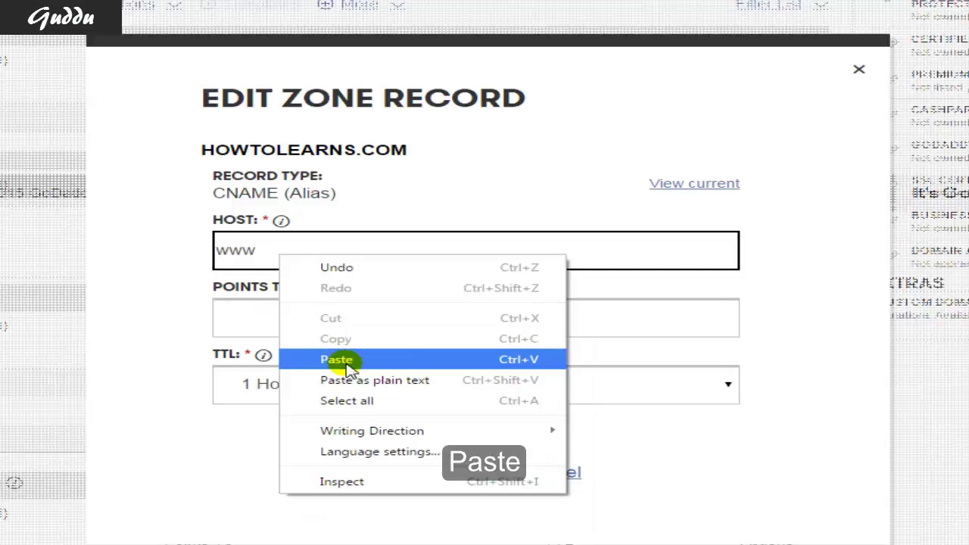
click(344, 361)
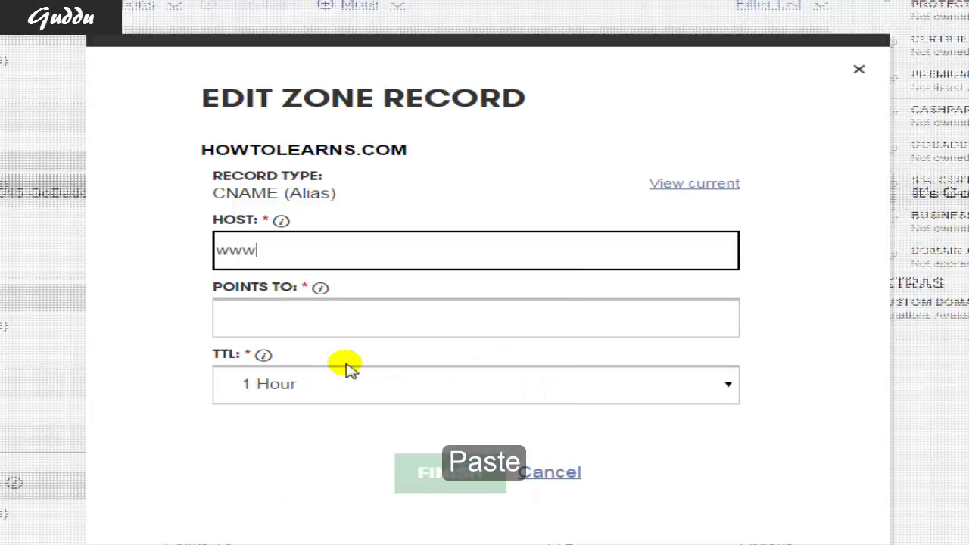
Switch back to Blogger and copy the destination ghs.google.com listed for the www CNAME.
click(291, 315)
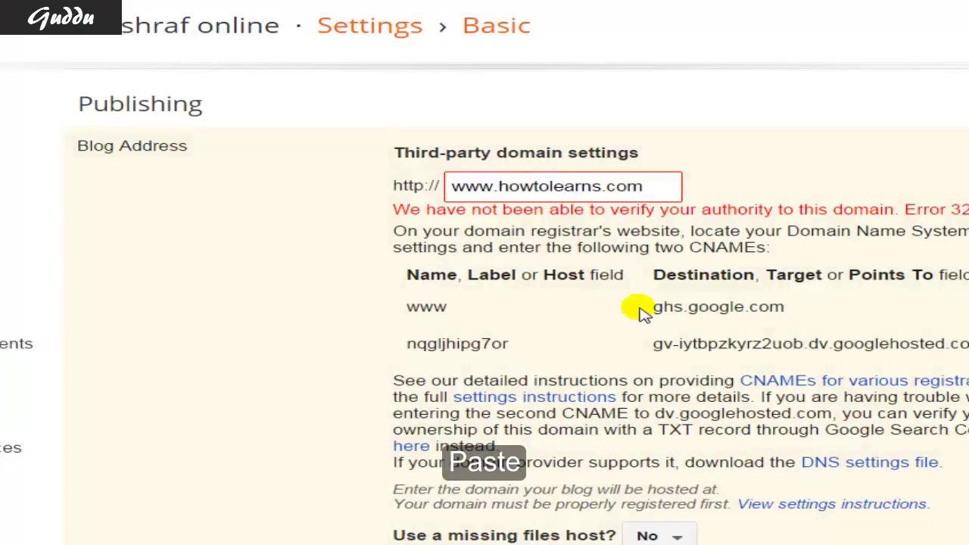
drag(653, 308, 793, 309)
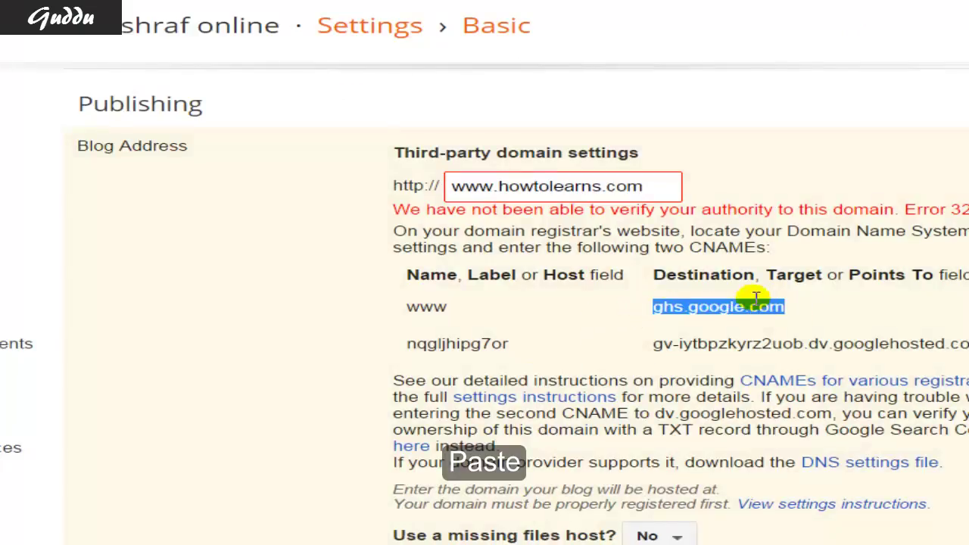
right_click(756, 303)
click(761, 310)
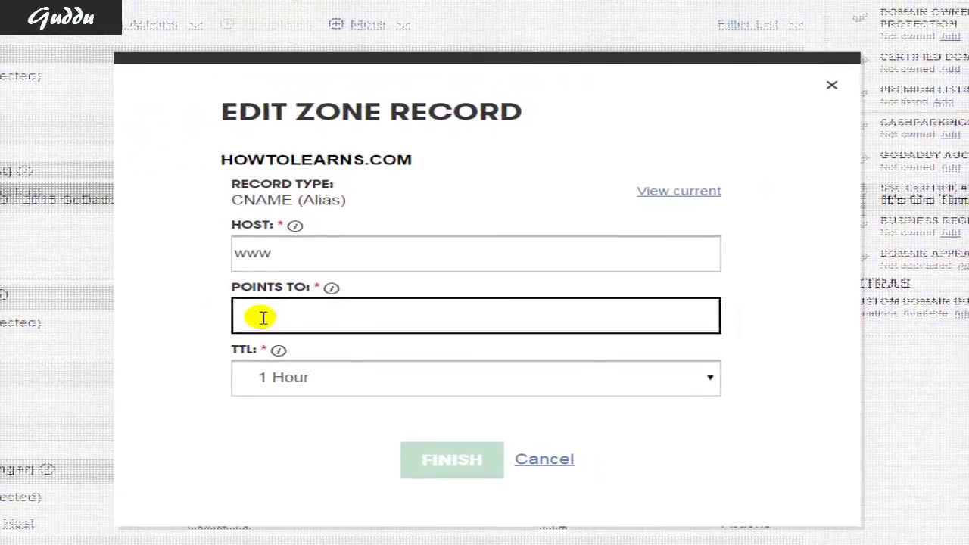
Point GoDaddy's www record to ghs.google.com, finish the record, and save the zone file changes.
right_click(263, 317)
click(308, 412)
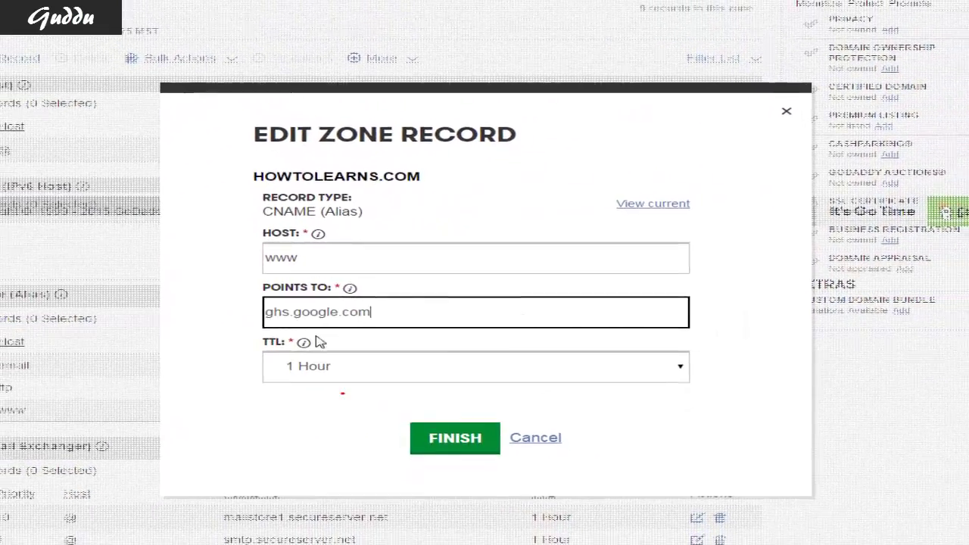
click(443, 445)
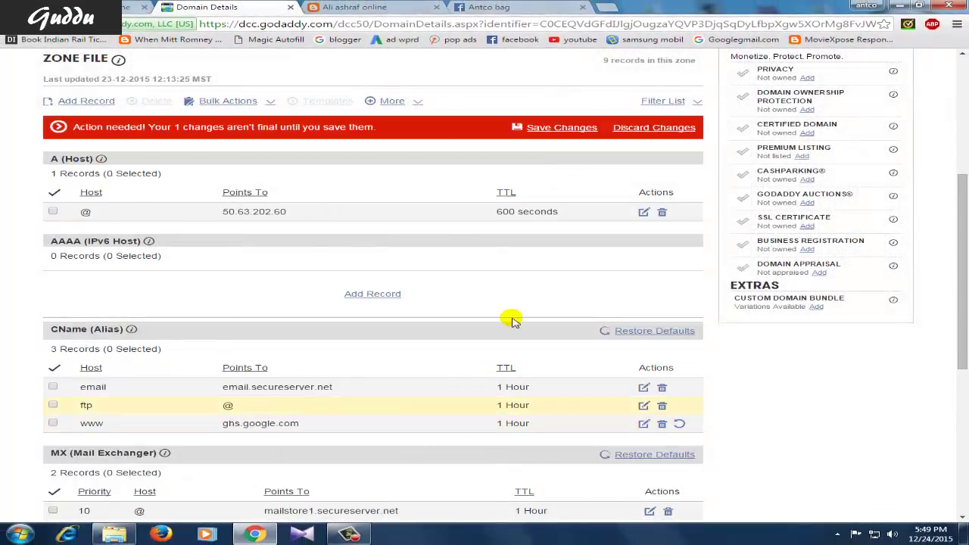
click(556, 131)
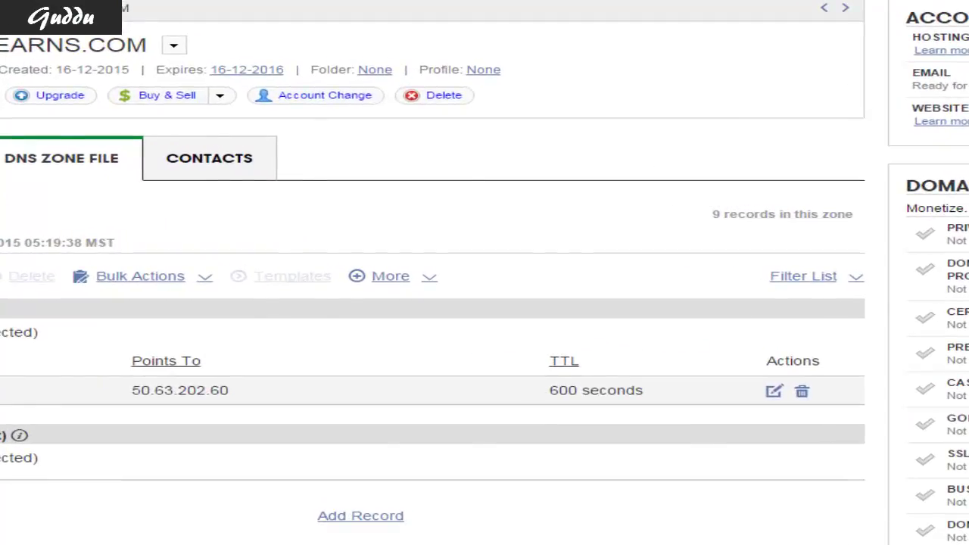
Start a new CNAME (Alias) zone record, and copy the host label of the second CNAME listed in Blogger's third-party domain settings.
click(360, 516)
click(385, 346)
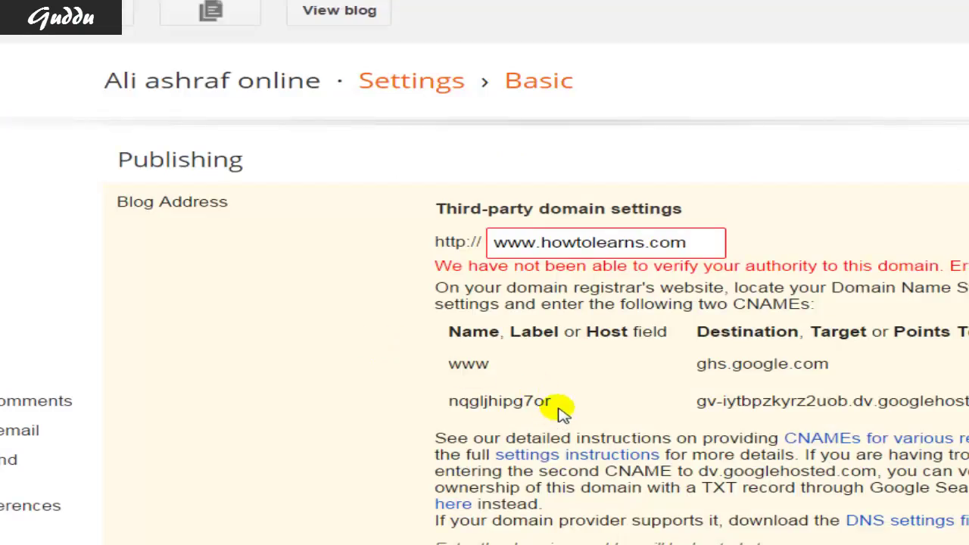
drag(558, 409, 447, 396)
click(486, 411)
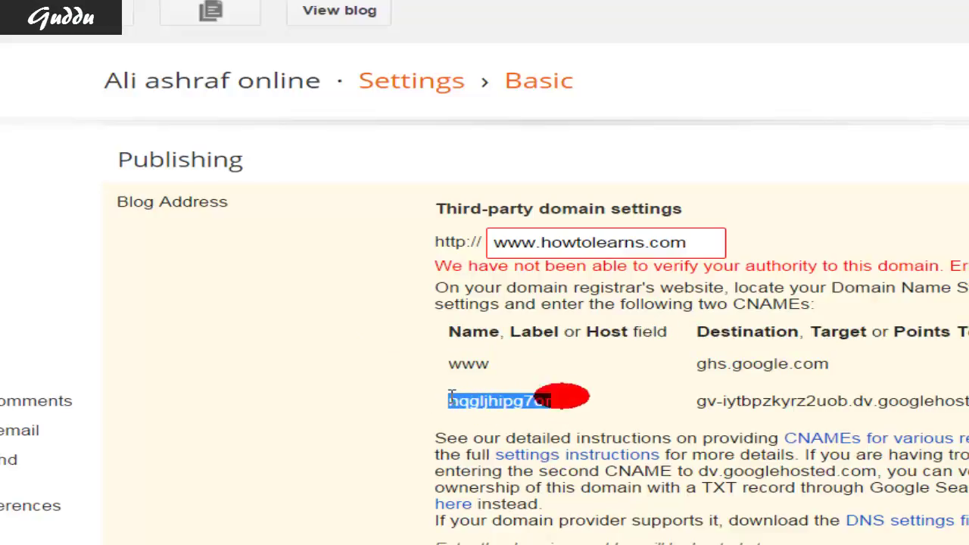
right_click(449, 399)
click(492, 413)
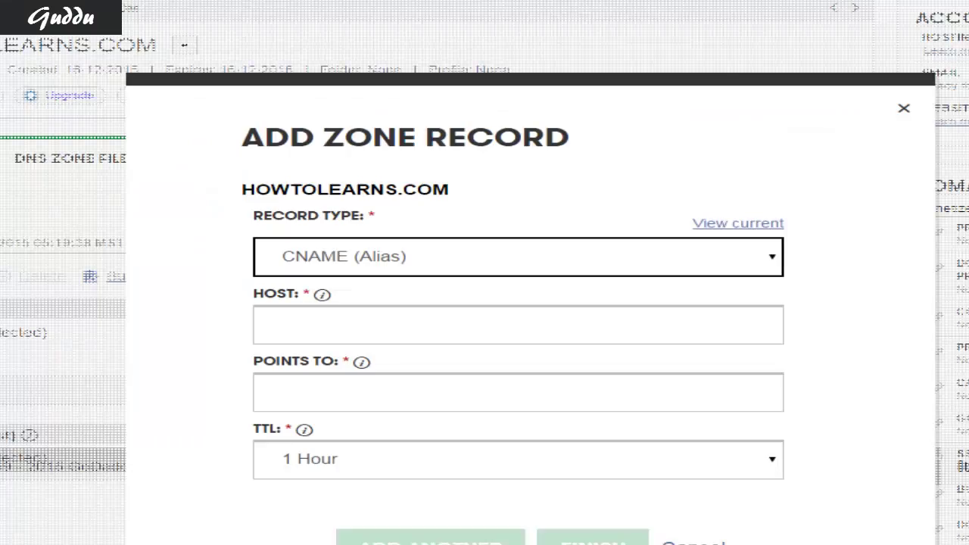
Choose CNAME (Alias) as the zone record's type and paste the copied verification label as its host.
click(394, 265)
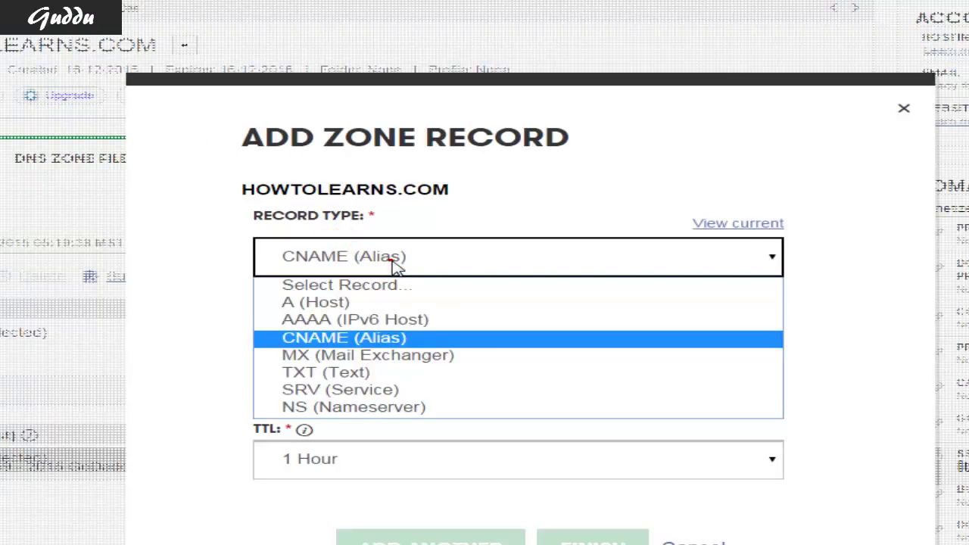
click(386, 338)
click(327, 330)
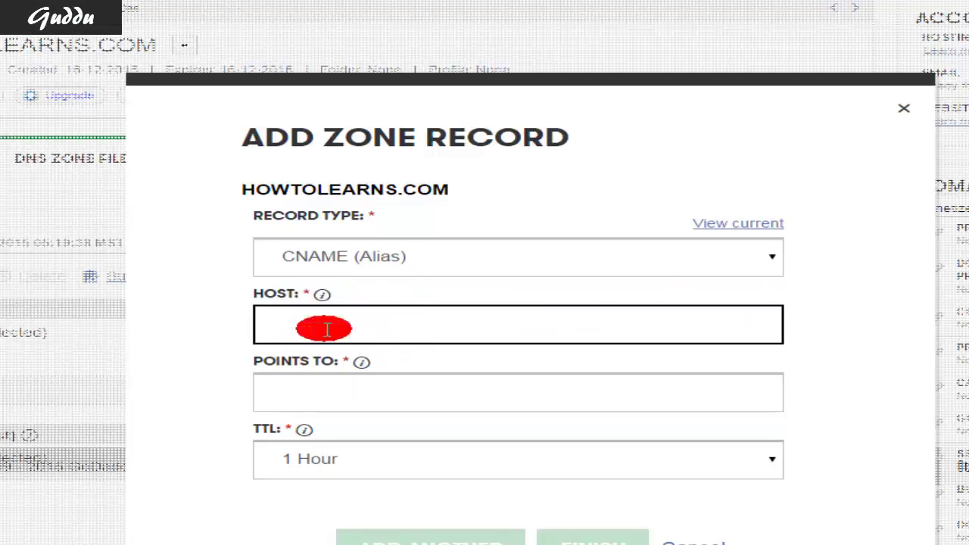
right_click(287, 324)
click(342, 430)
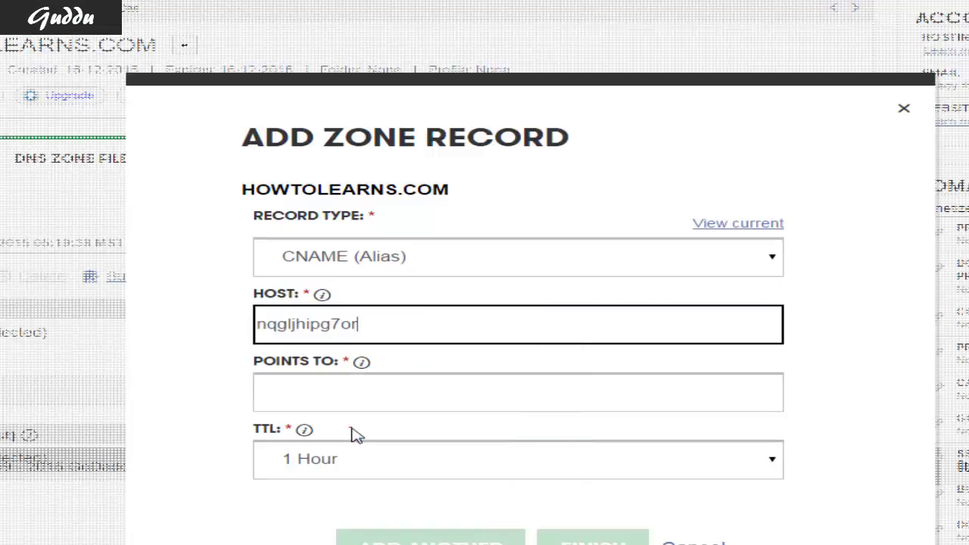
Switch back to Blogger and copy the googlehosted.com destination listed for the second CNAME.
key(ctrl+Tab)
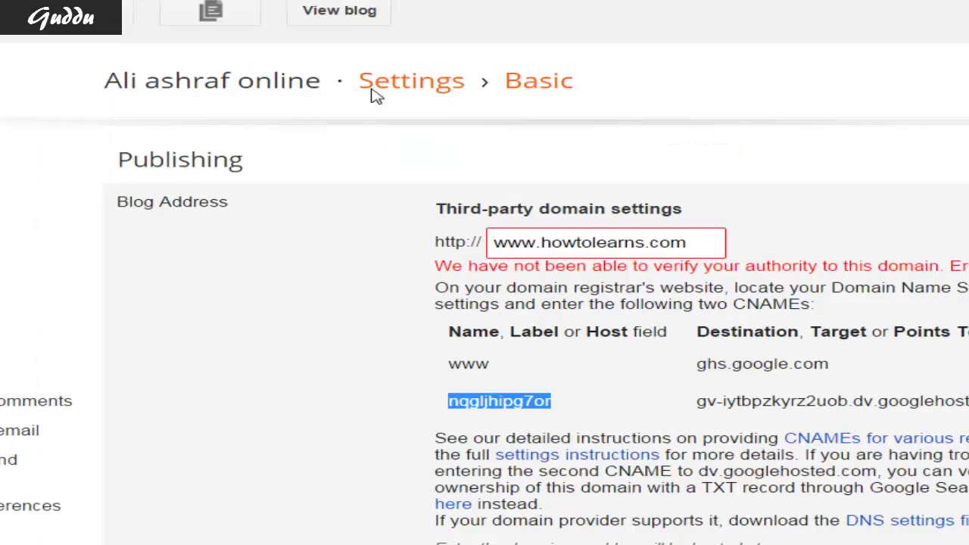
click(695, 408)
drag(695, 402, 968, 401)
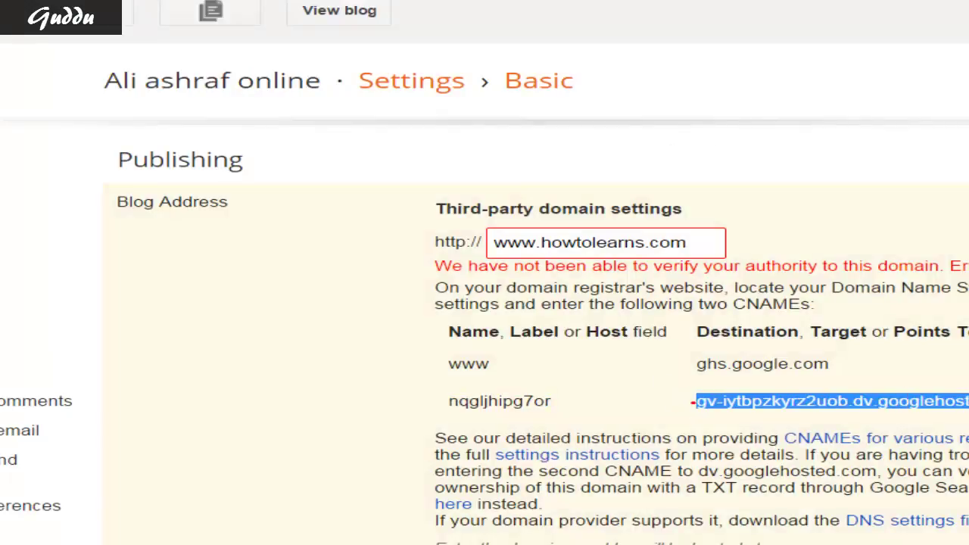
right_click(850, 398)
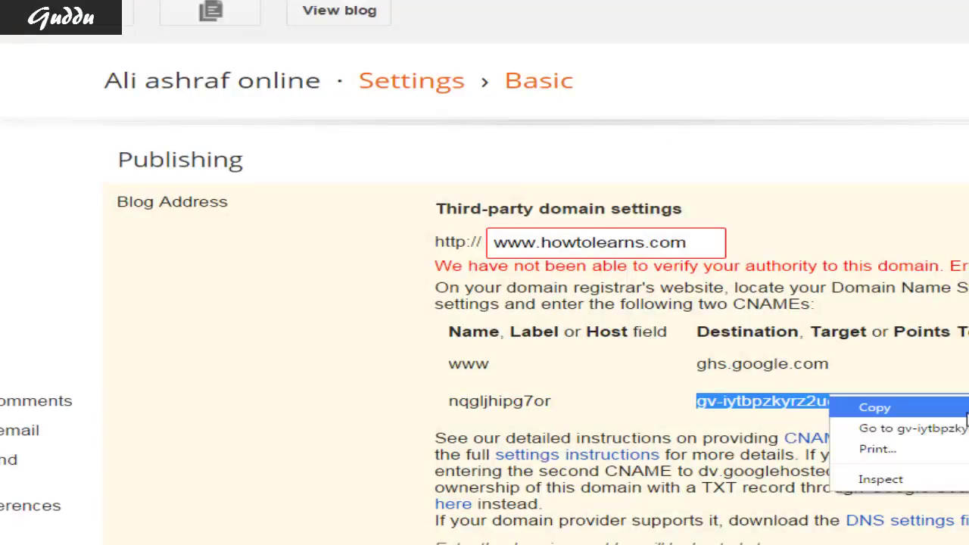
click(873, 405)
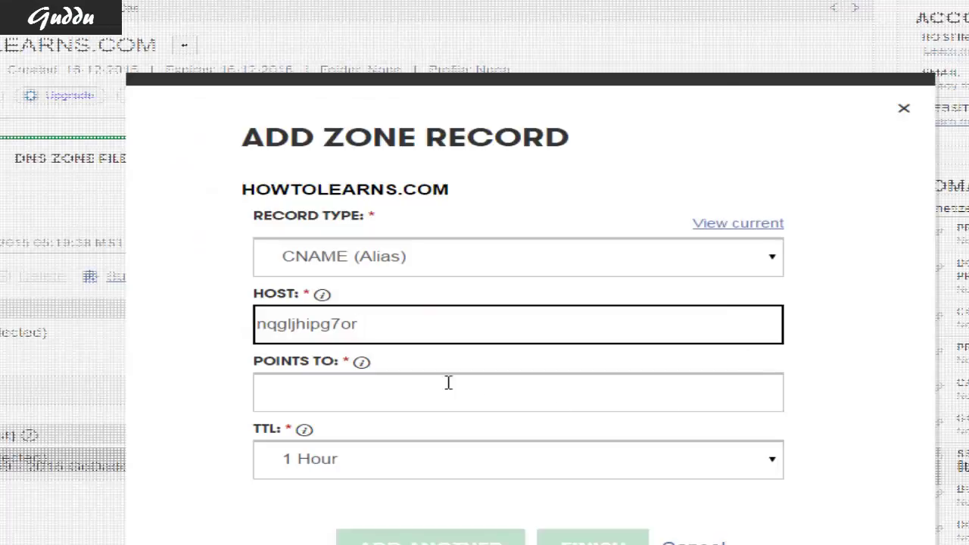
Paste the copied verification destination as the GoDaddy record's Points To value, add the record, and save the zone file changes.
click(275, 394)
right_click(278, 392)
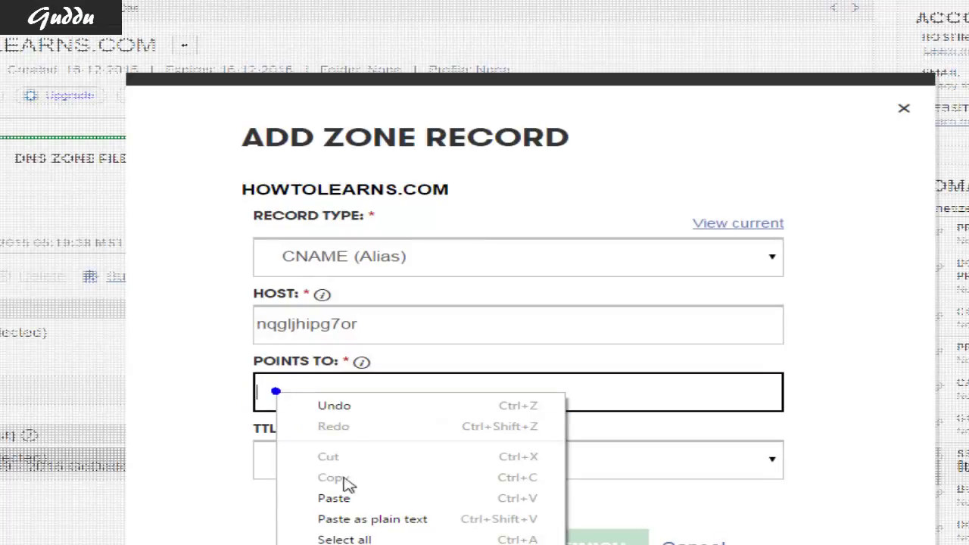
click(342, 497)
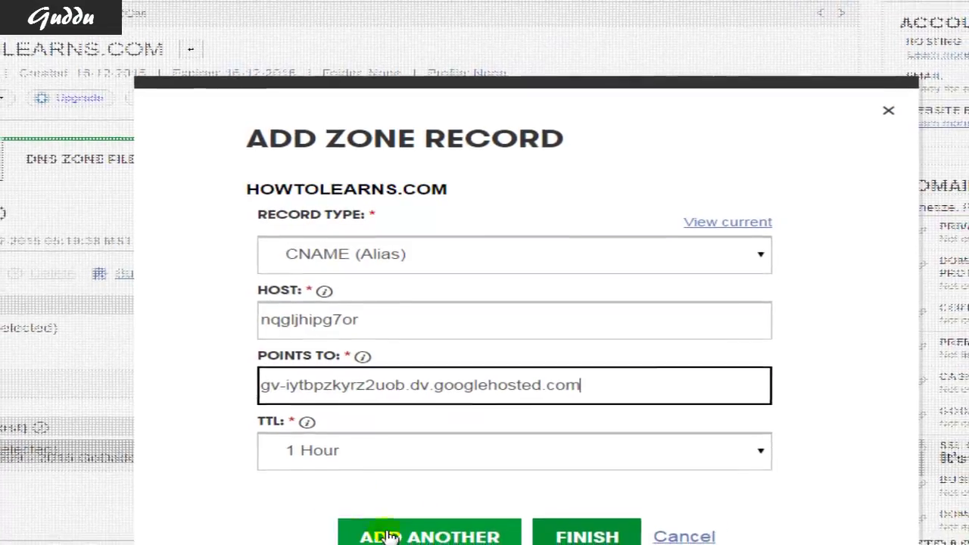
click(409, 540)
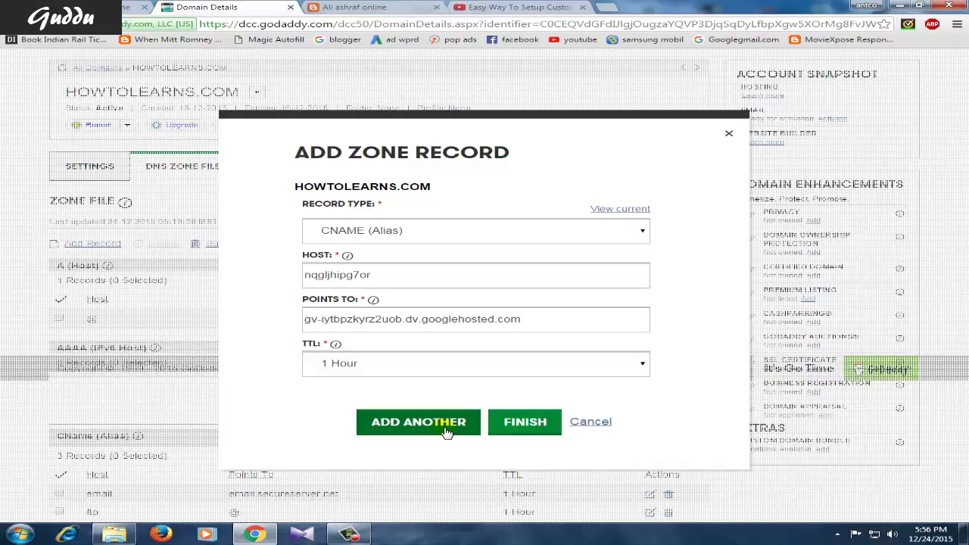
click(418, 422)
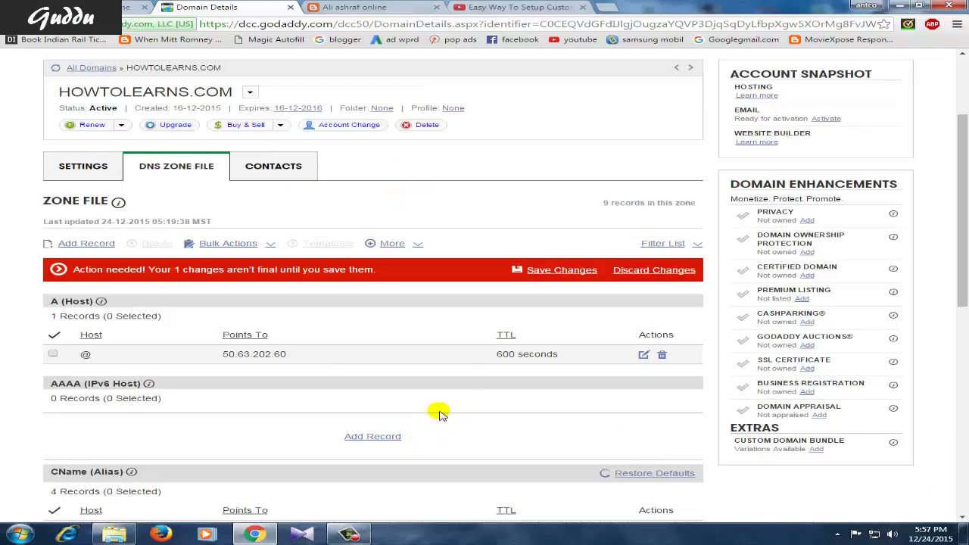
click(556, 271)
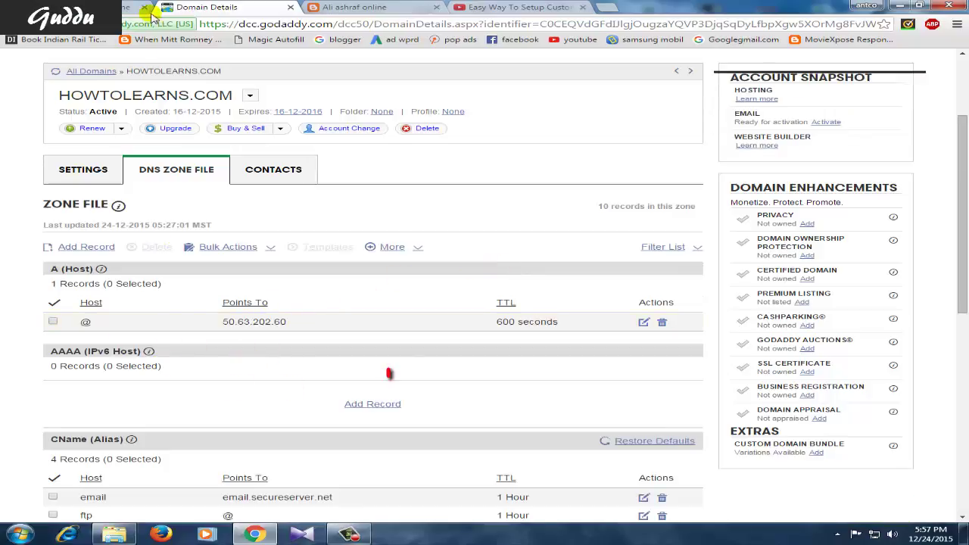
key(ctrl+Tab)
scroll(393, 340, down, 2)
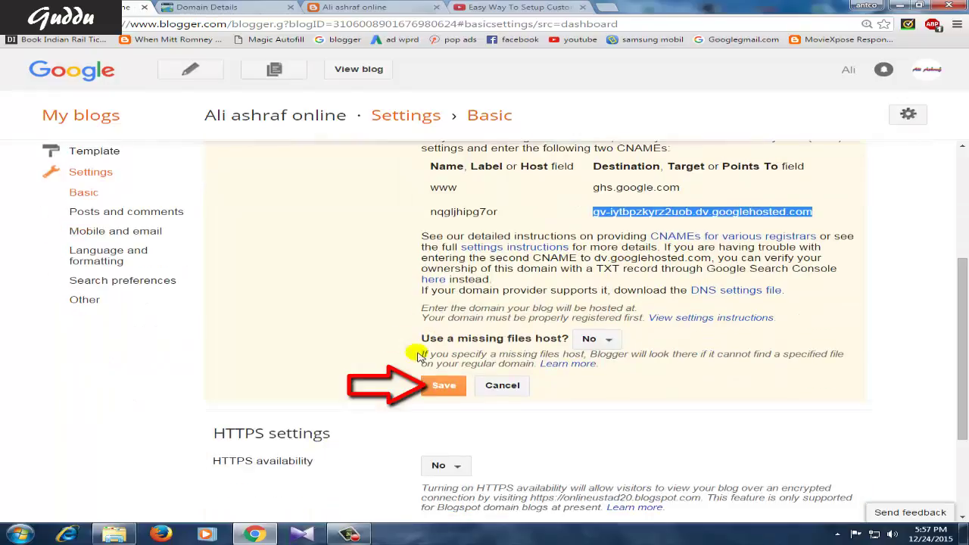
click(443, 387)
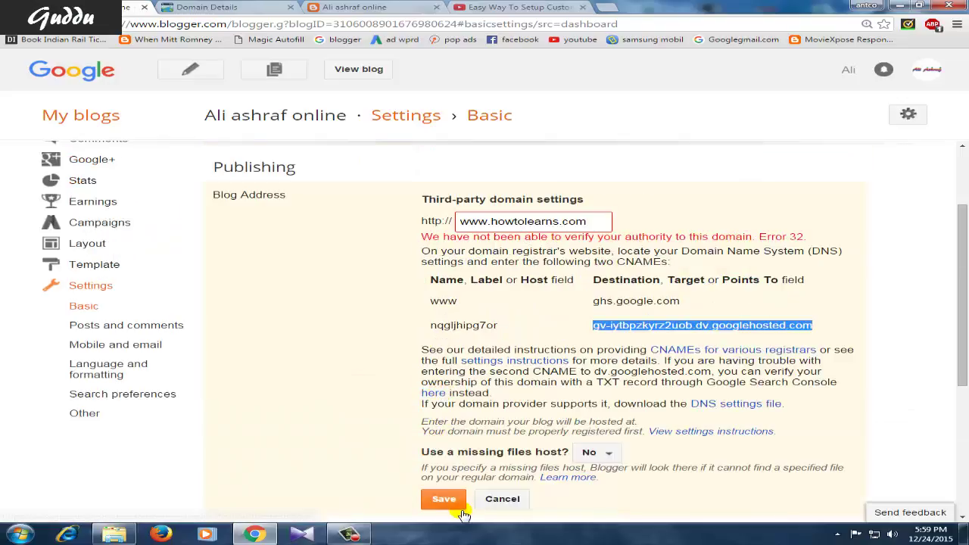
click(435, 504)
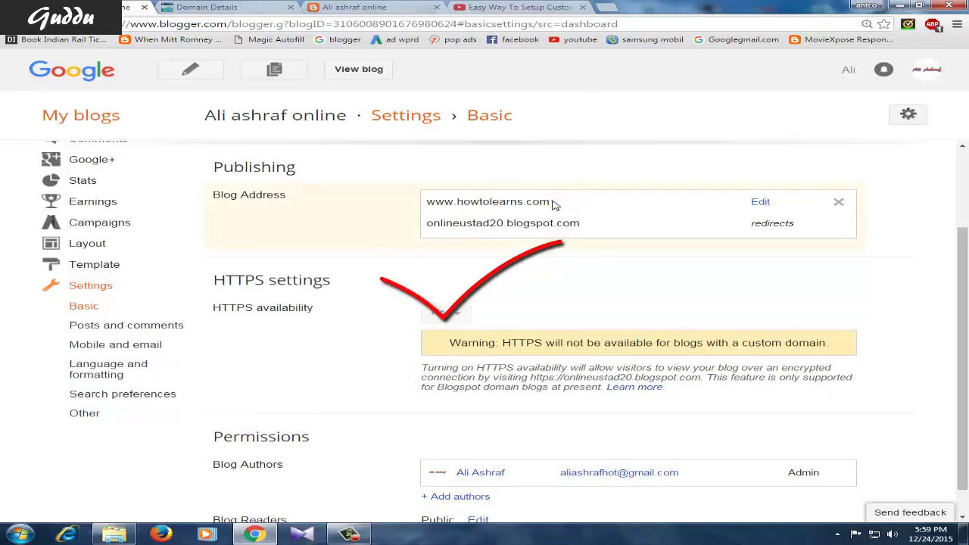
drag(551, 201, 426, 198)
click(416, 254)
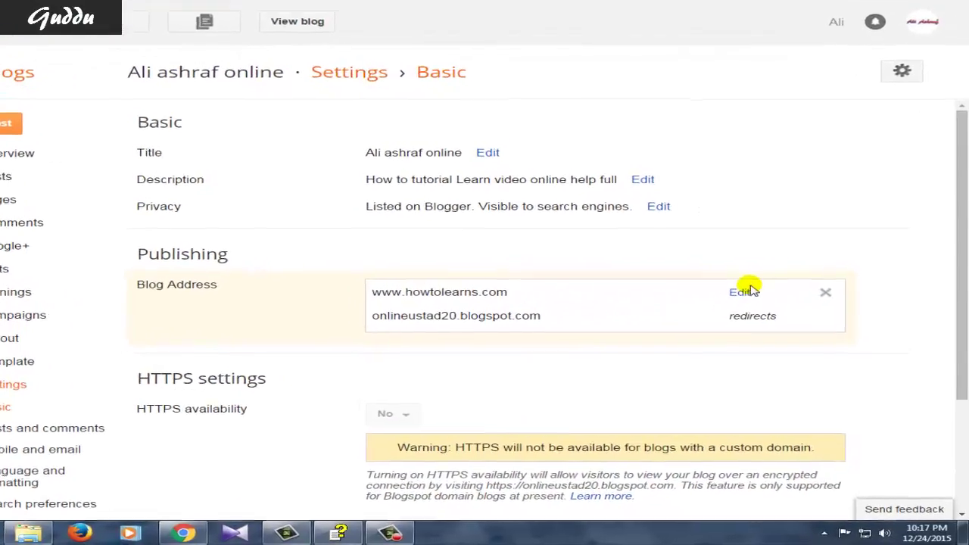
click(743, 292)
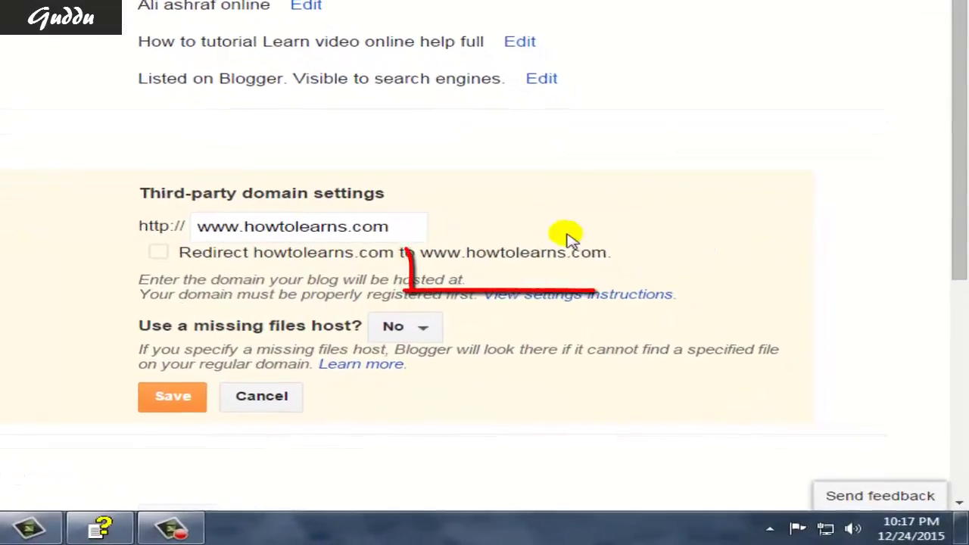
drag(465, 295, 596, 298)
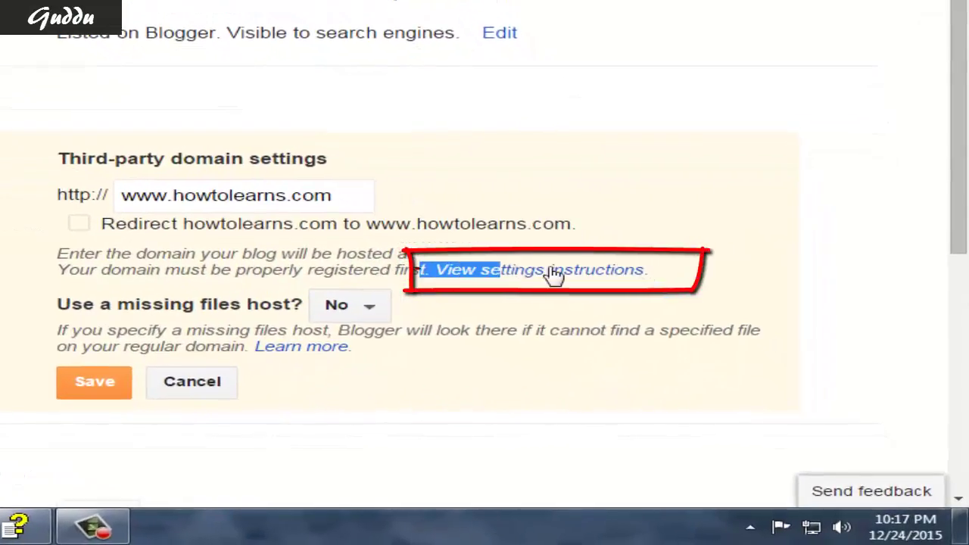
click(680, 279)
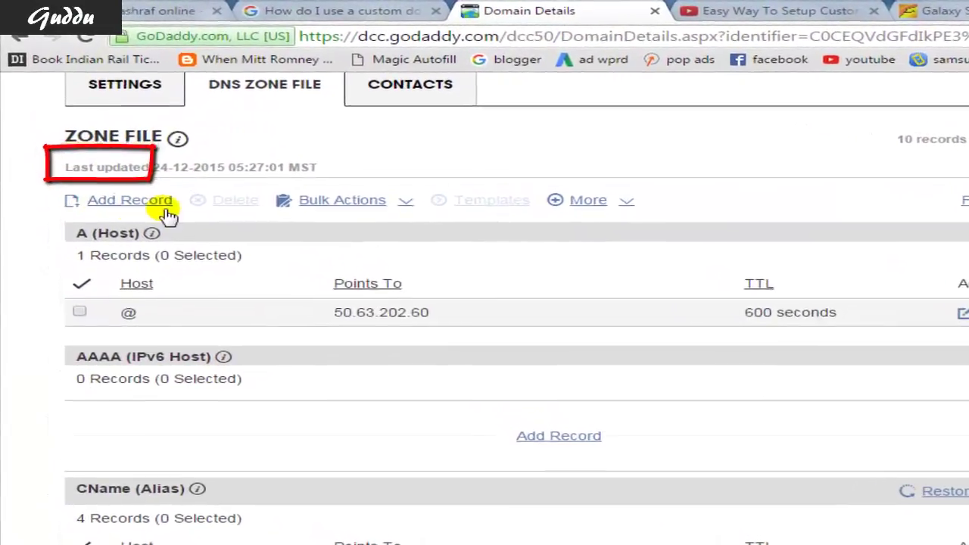
Start another zone record in GoDaddy's DNS zone file with type CNAME (Alias) and host @.
click(136, 201)
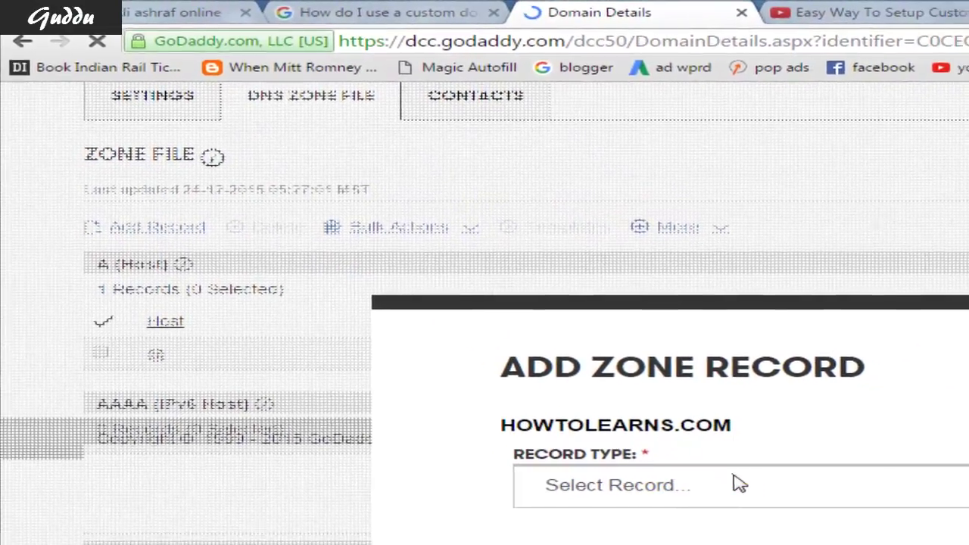
click(739, 485)
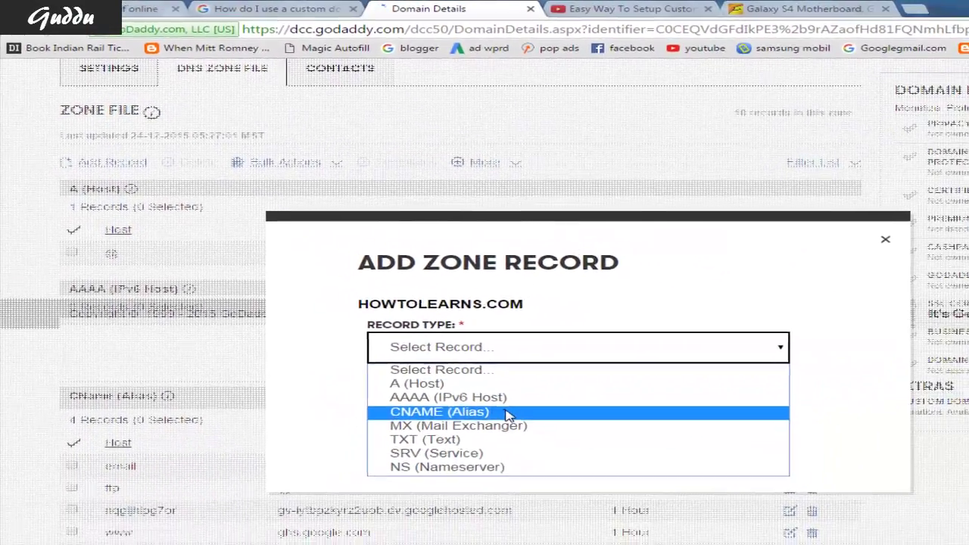
click(573, 467)
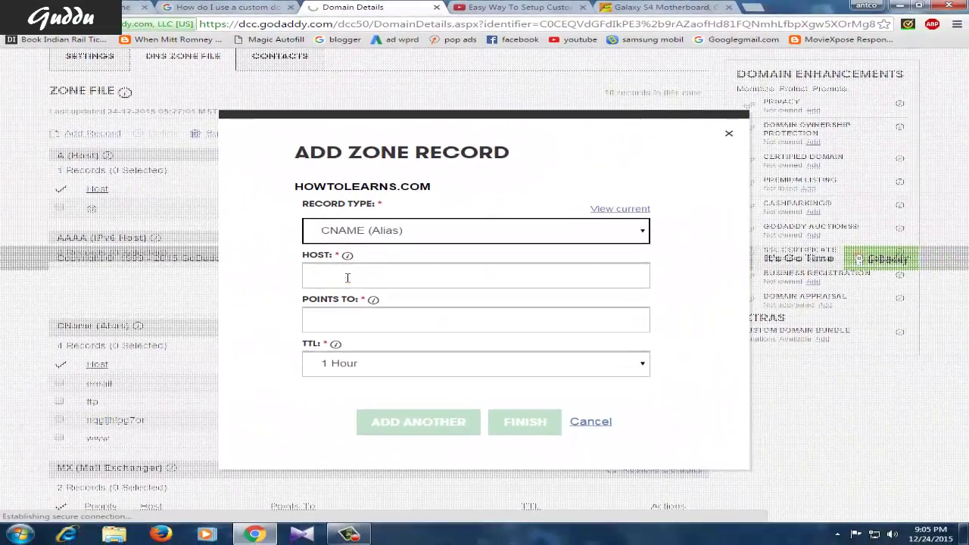
click(366, 293)
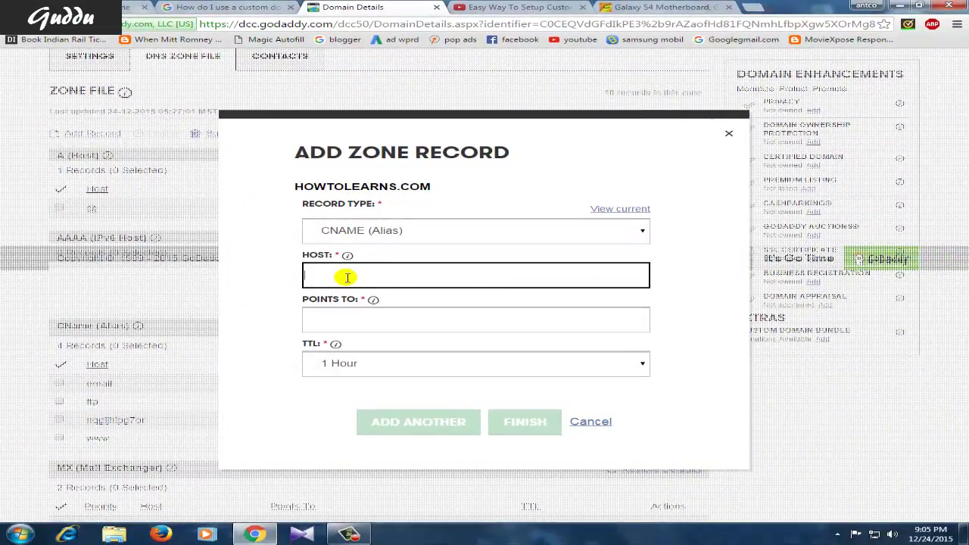
text(@)
Point the @ record to 216.239.32.21, add it as an A (Host) record, and save the zone file changes.
click(346, 318)
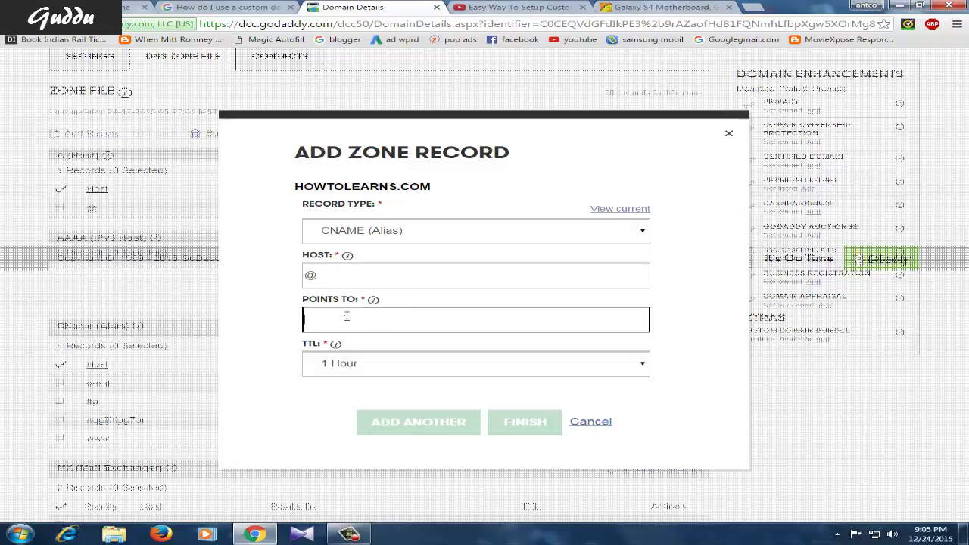
right_click(317, 323)
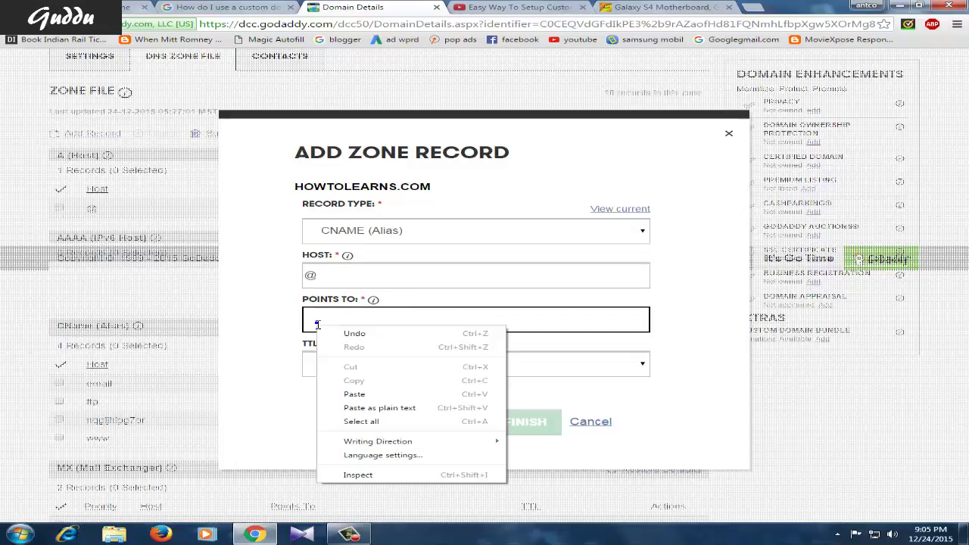
click(369, 394)
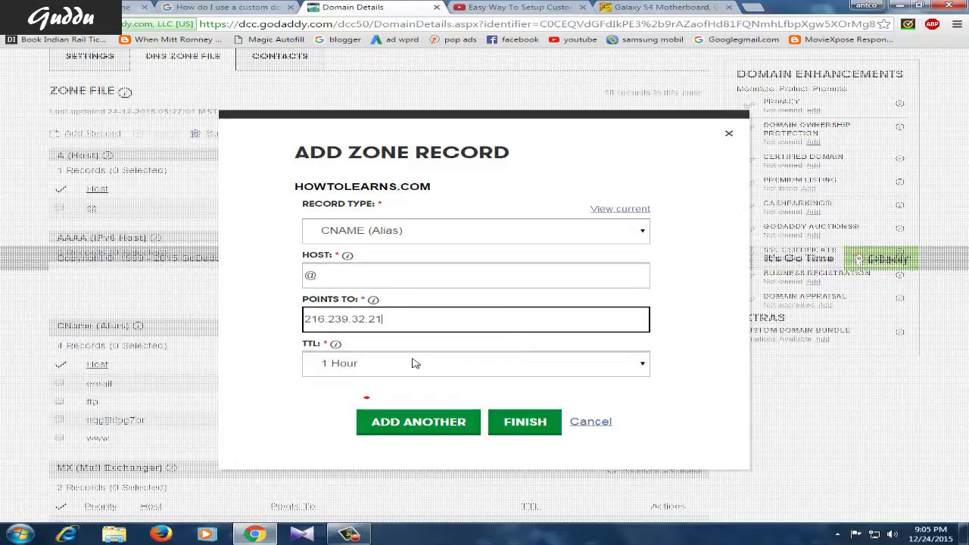
click(389, 423)
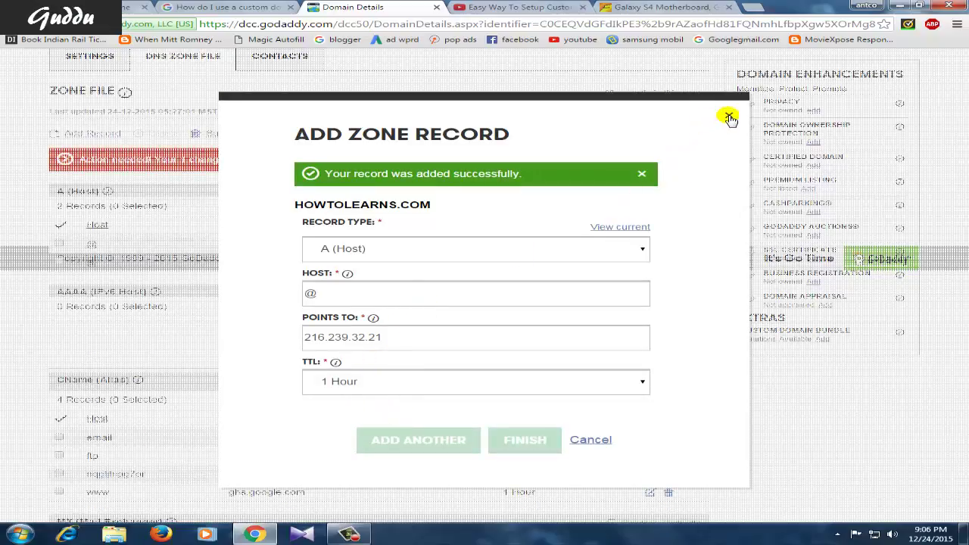
click(729, 119)
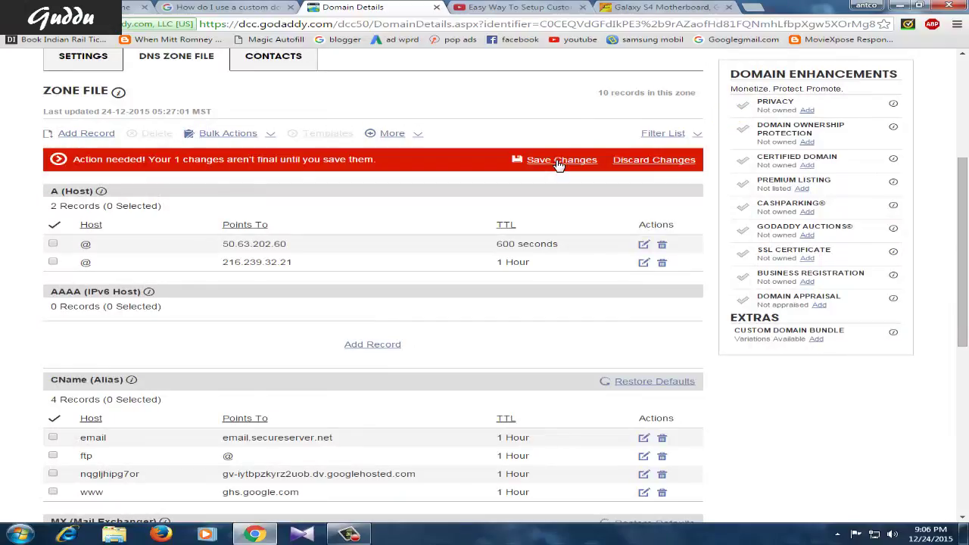
click(557, 162)
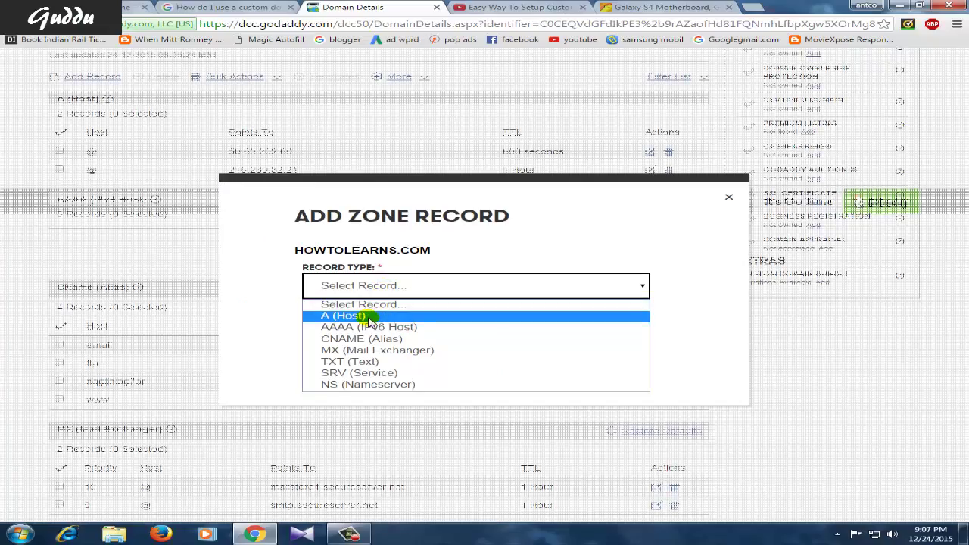
Add another A (Host) zone record with host @ pointing to 216.239.32.21 and close the record form.
click(371, 319)
click(344, 269)
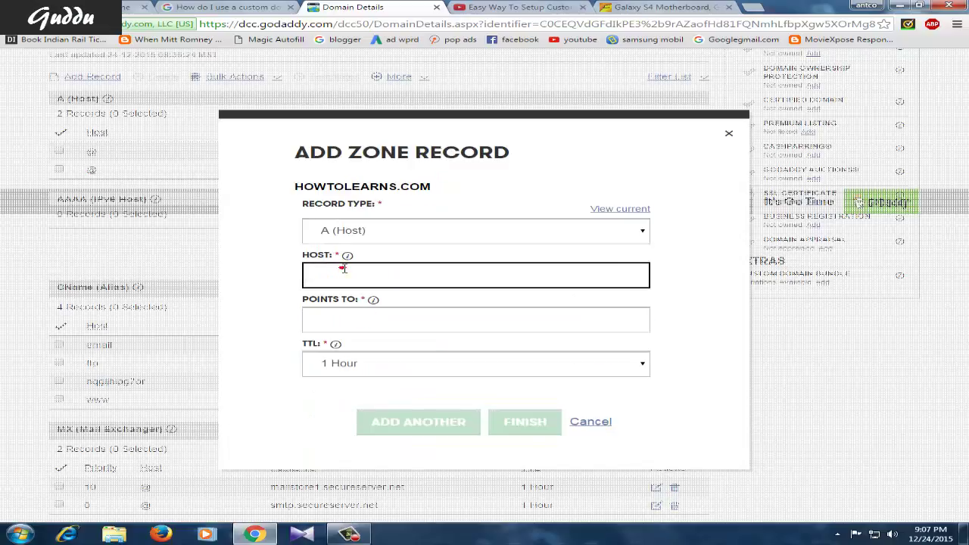
text(@)
click(319, 319)
right_click(318, 321)
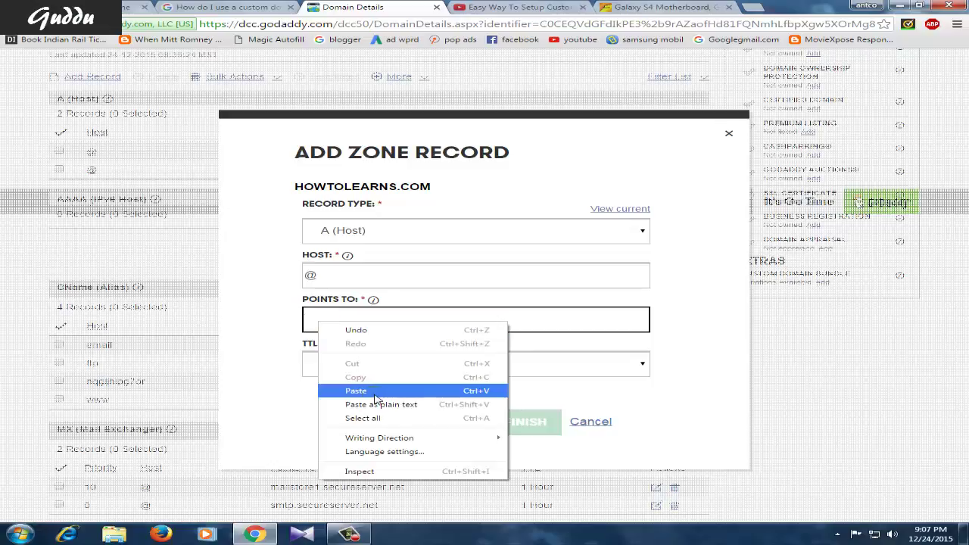
click(371, 391)
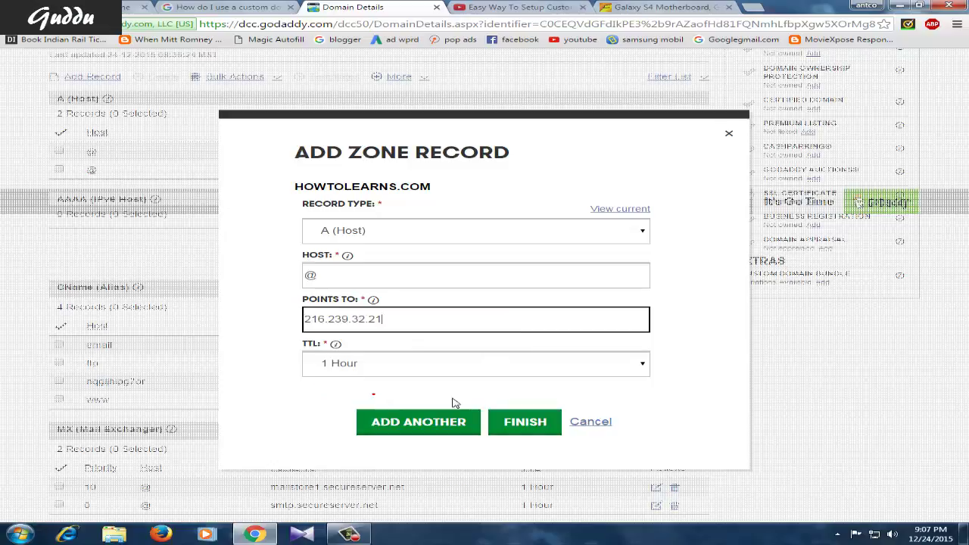
click(415, 425)
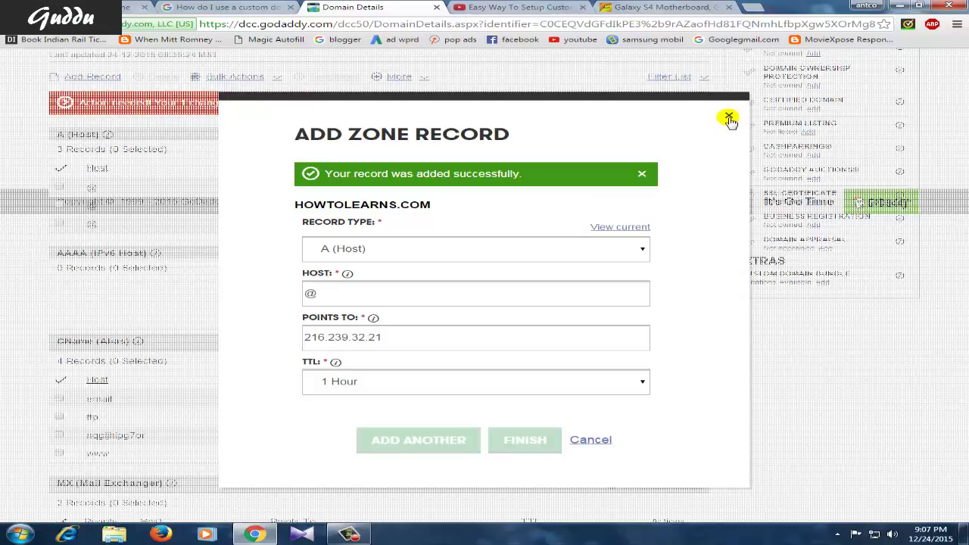
click(729, 118)
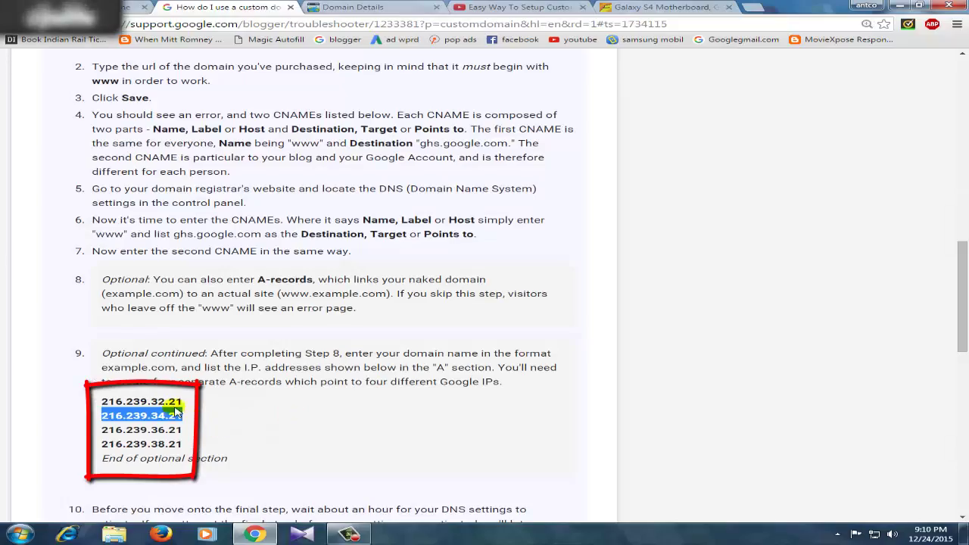
Copy the IP address 216.239.34.21 from Google's custom domain instructions and return to the GoDaddy domain details.
right_click(179, 414)
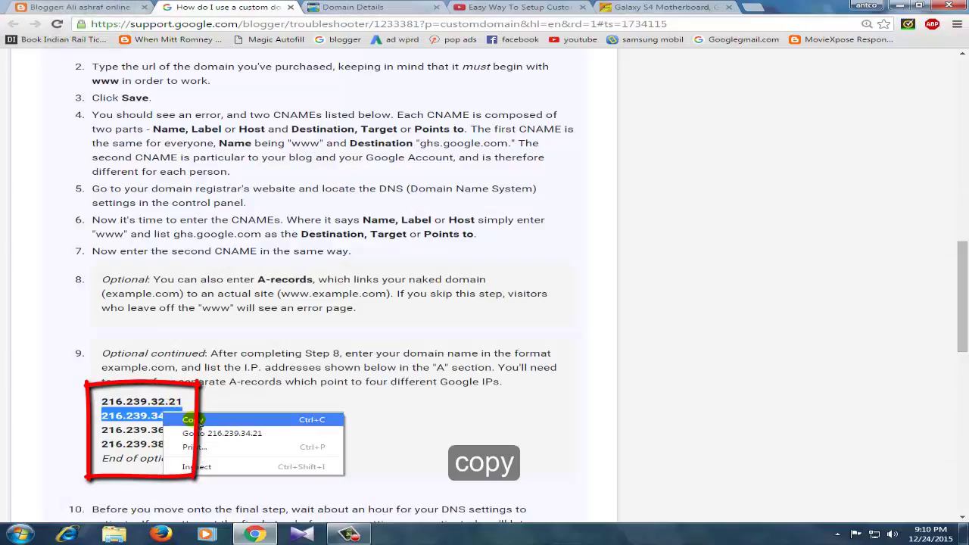
click(202, 420)
click(326, 7)
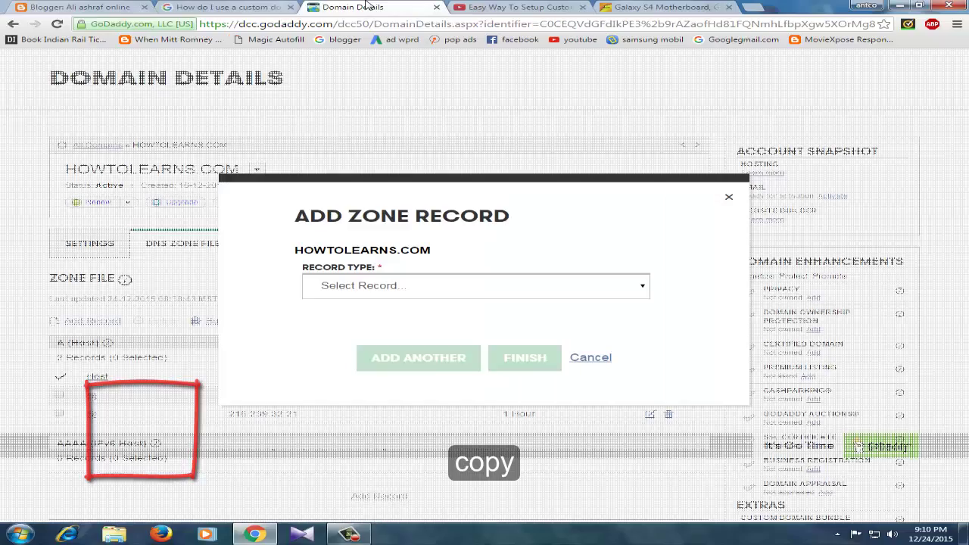
Add an A (Host) record with host @ pointing to 216.239.34.21 and save the zone file changes.
click(349, 285)
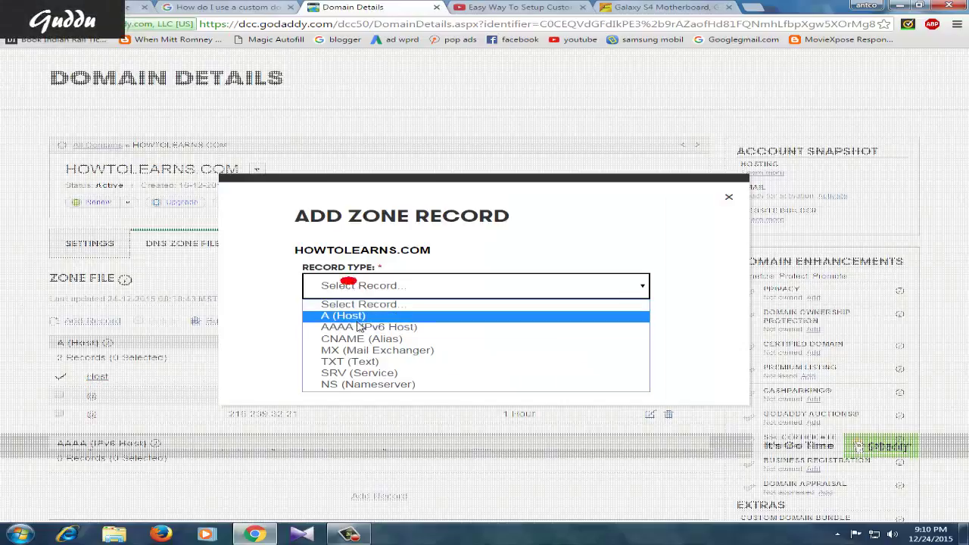
click(364, 316)
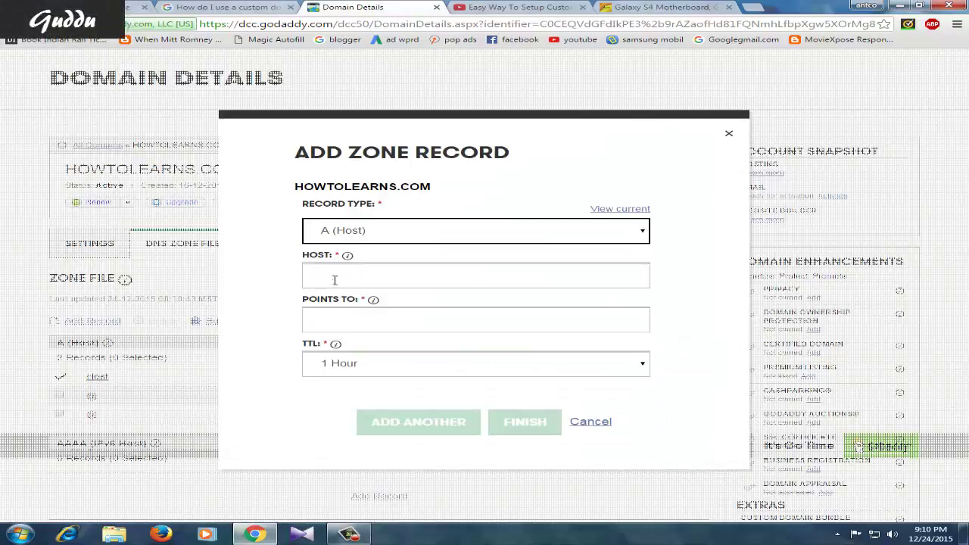
click(334, 277)
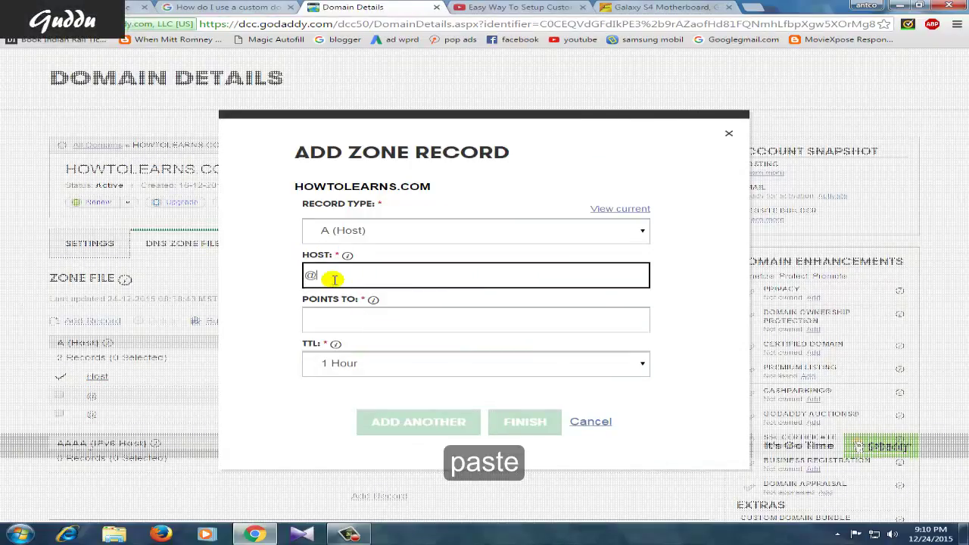
click(339, 319)
right_click(339, 319)
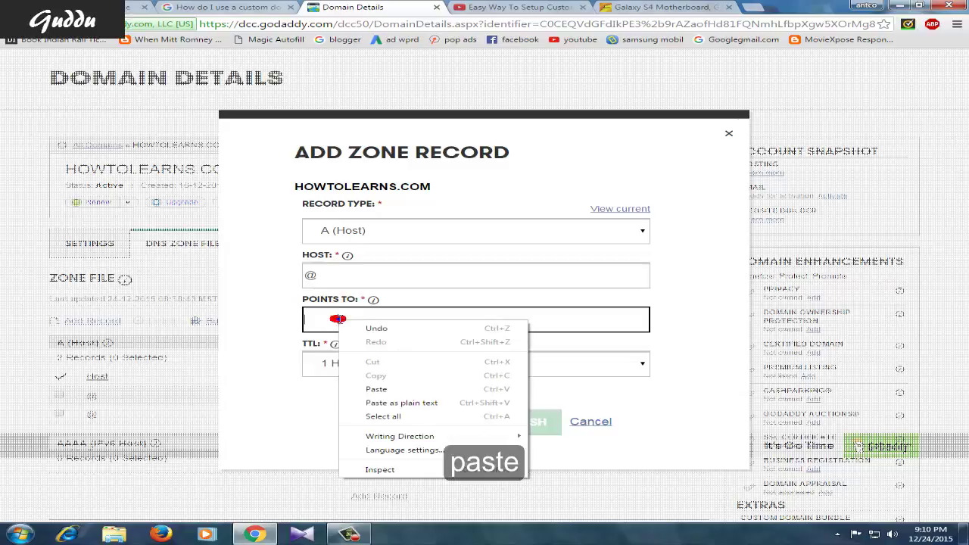
click(375, 388)
click(420, 420)
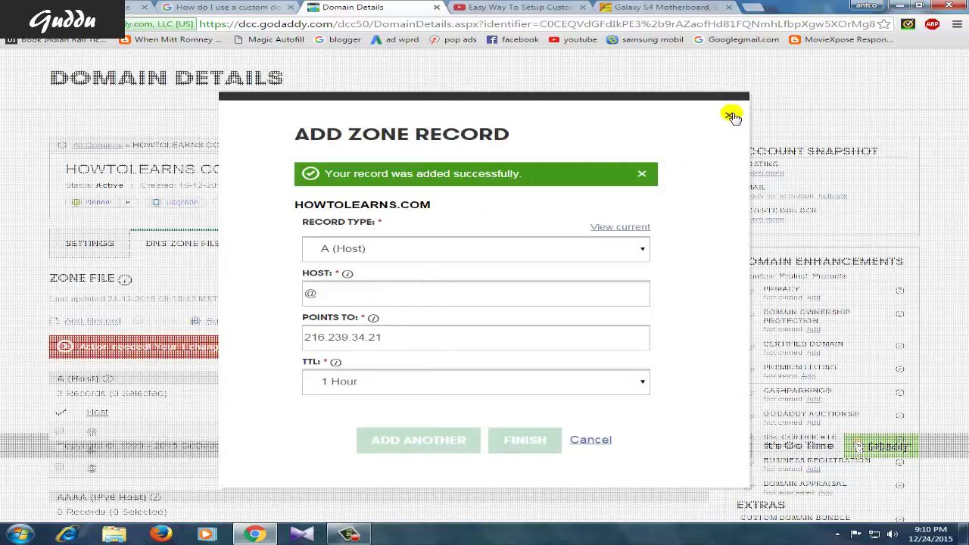
click(731, 116)
click(539, 350)
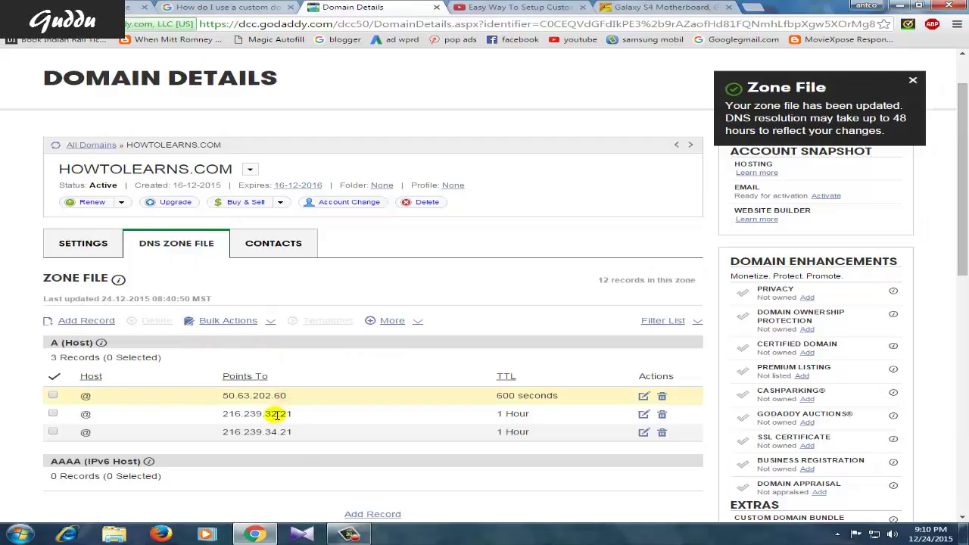
Start another zone record for howtolearns.com with the record type A (Host).
click(101, 321)
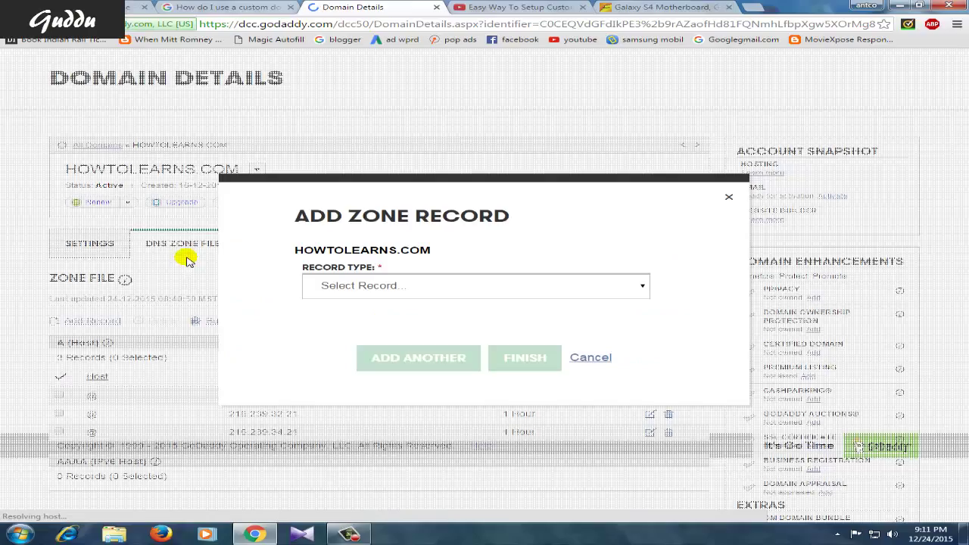
click(420, 286)
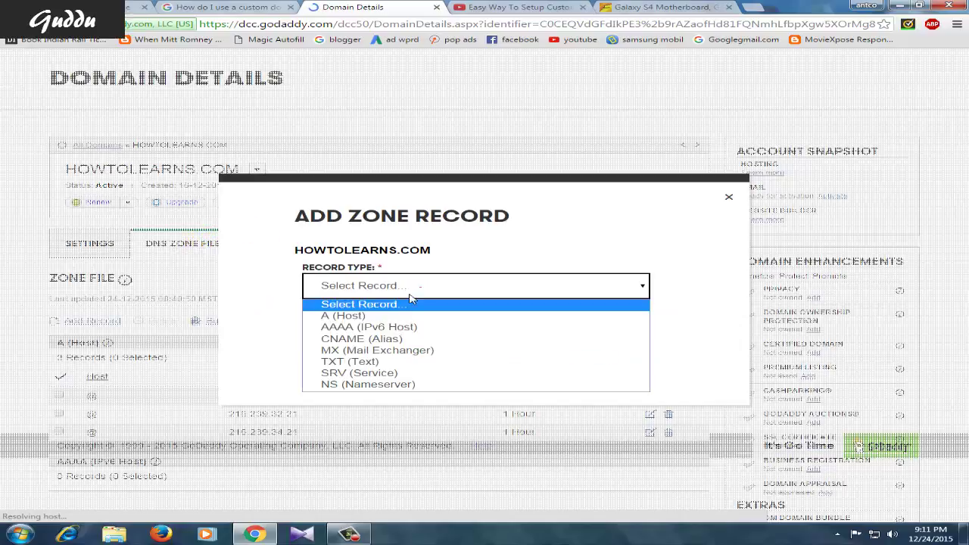
click(363, 316)
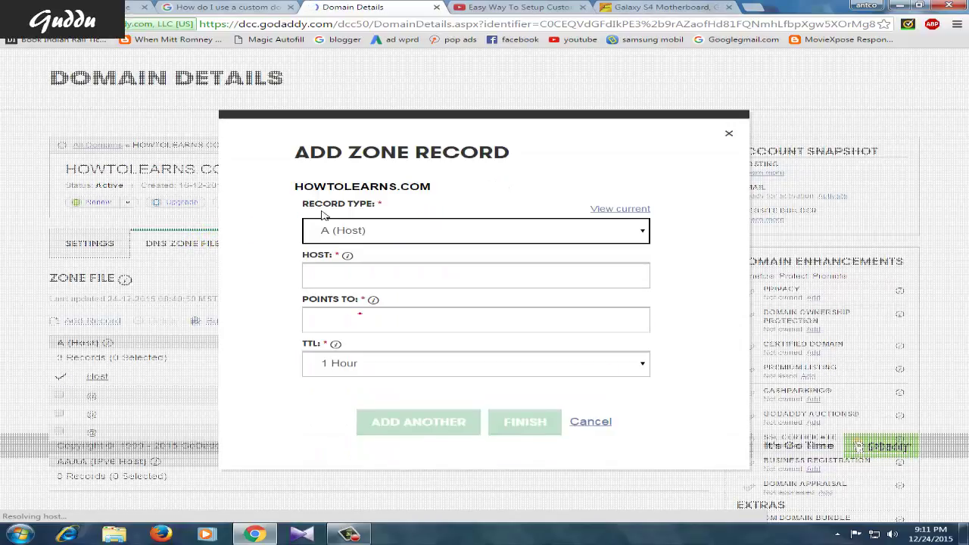
Copy the IP address 216.239.36.21 from Google's custom domain instructions and return to the GoDaddy record form.
click(237, 6)
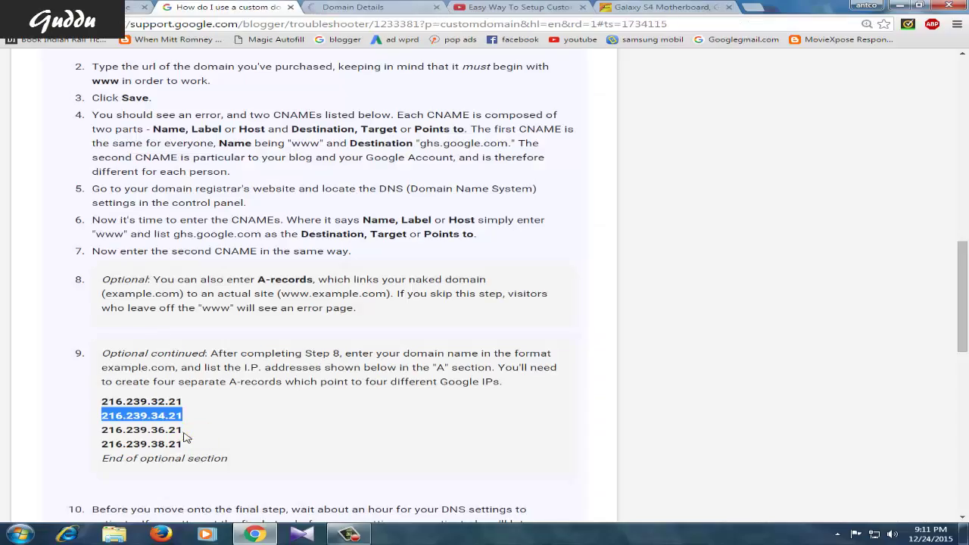
drag(189, 430, 104, 429)
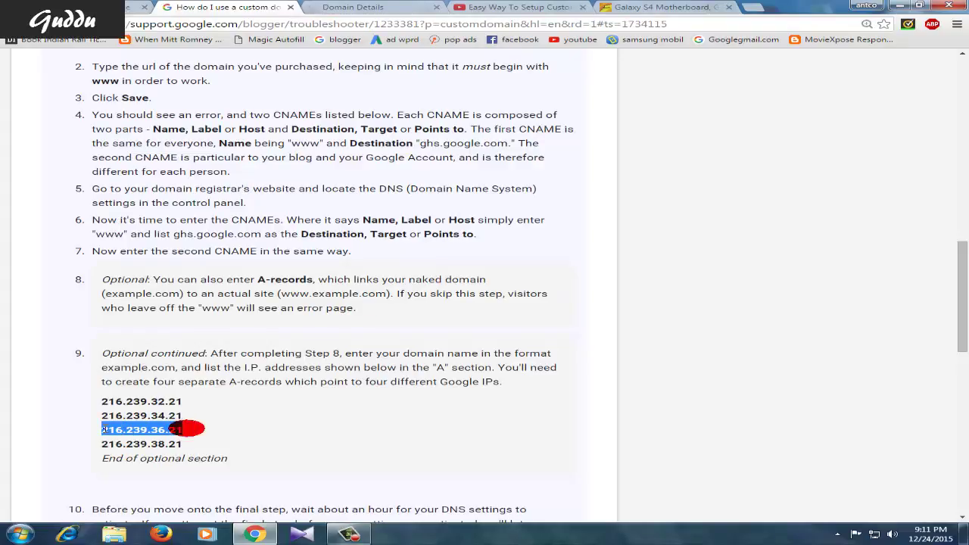
right_click(103, 429)
click(132, 435)
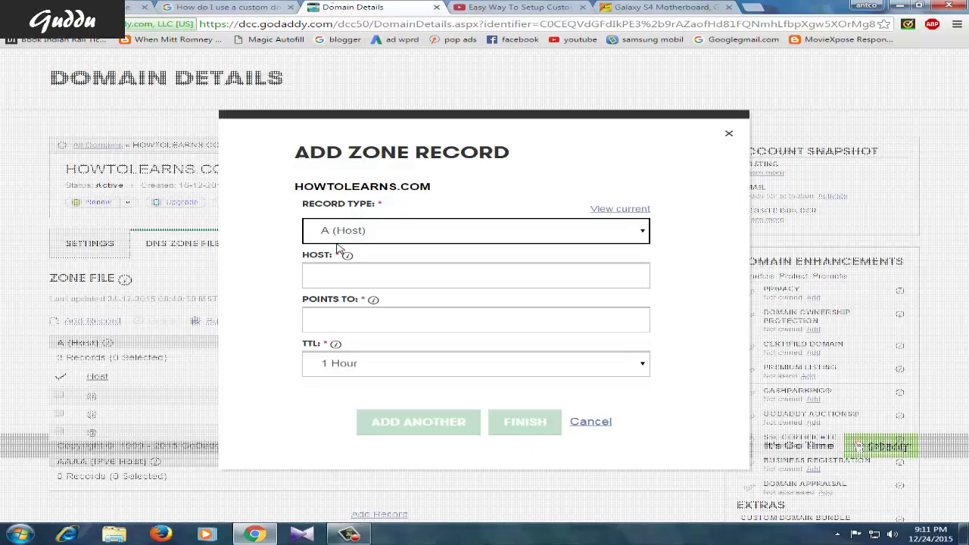
click(333, 6)
Complete the A (Host) record with host @ pointing to 216.239.36.21 and save the zone file changes.
click(348, 277)
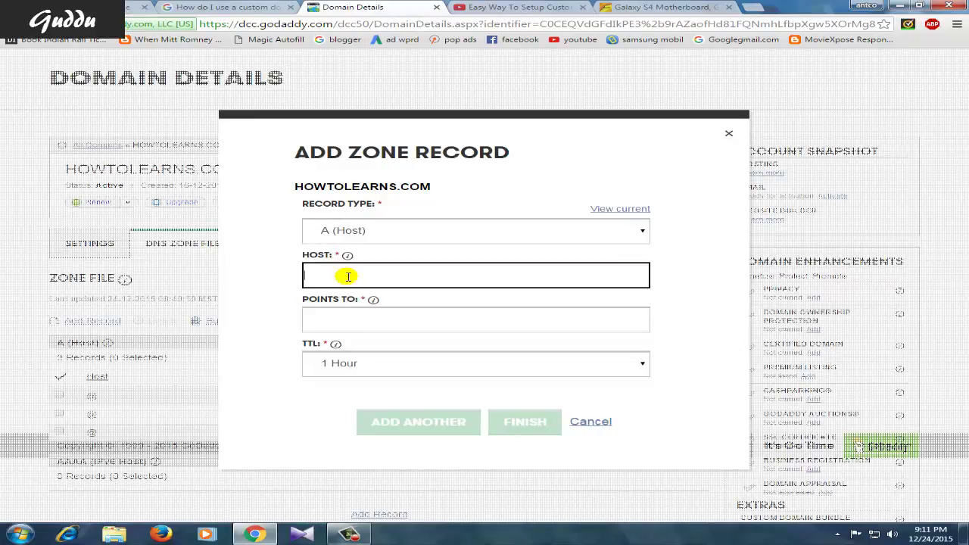
text(@)
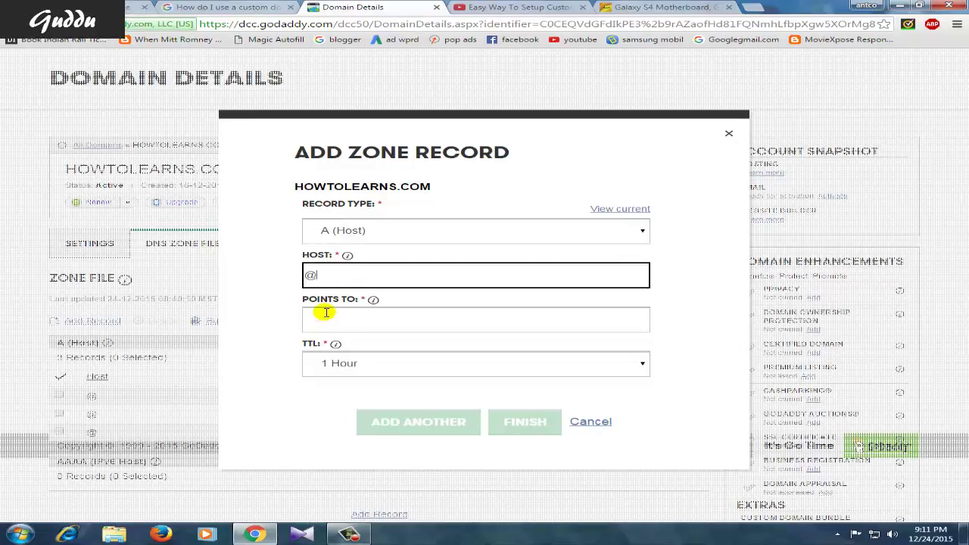
click(321, 311)
right_click(324, 312)
click(362, 382)
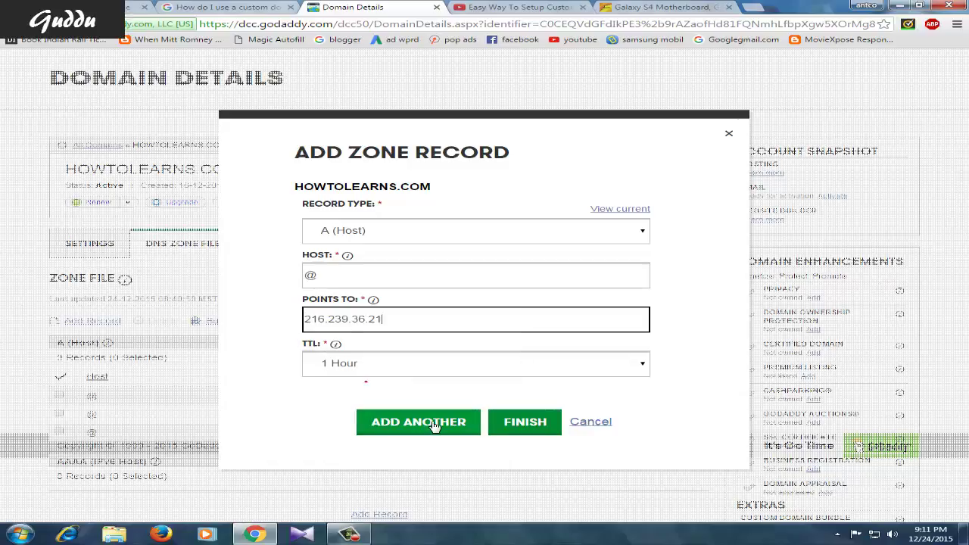
click(432, 424)
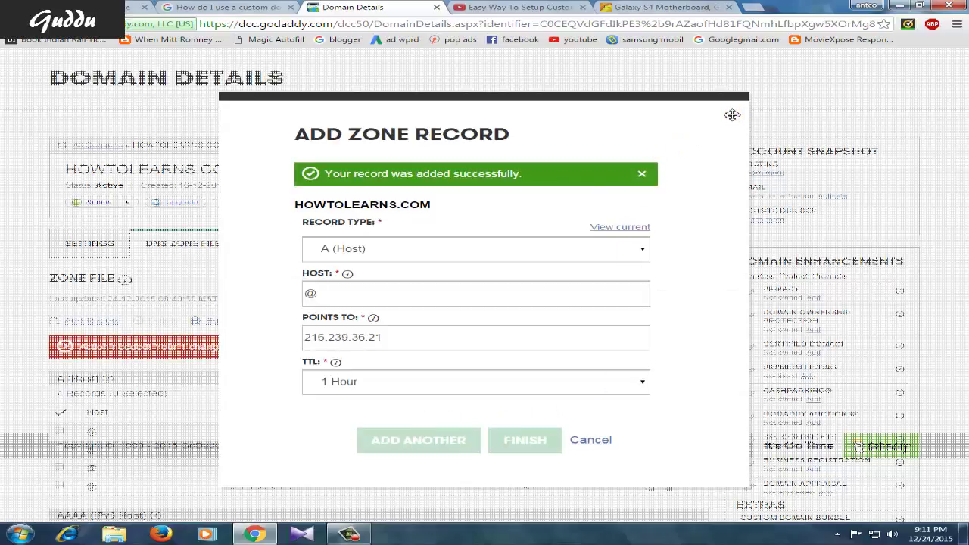
click(729, 117)
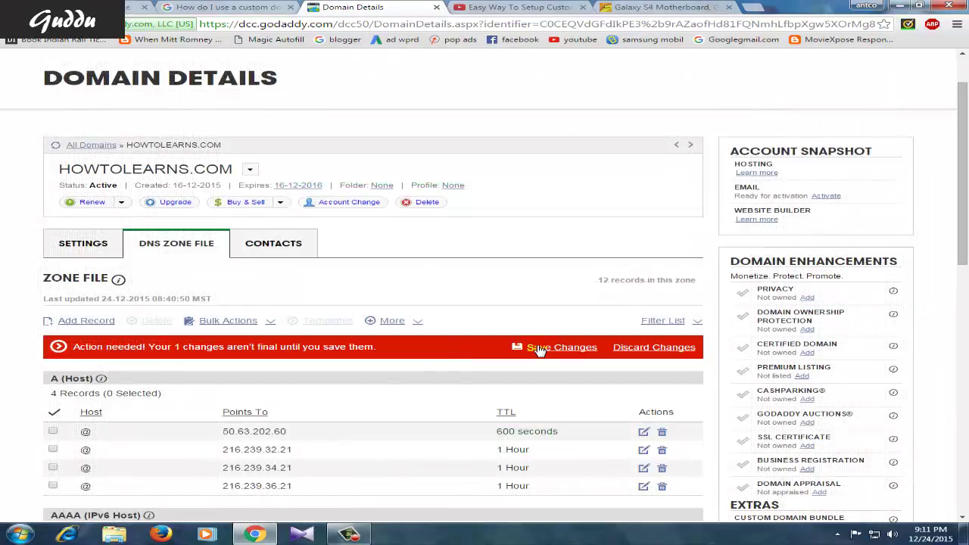
scroll(336, 389, down, 1)
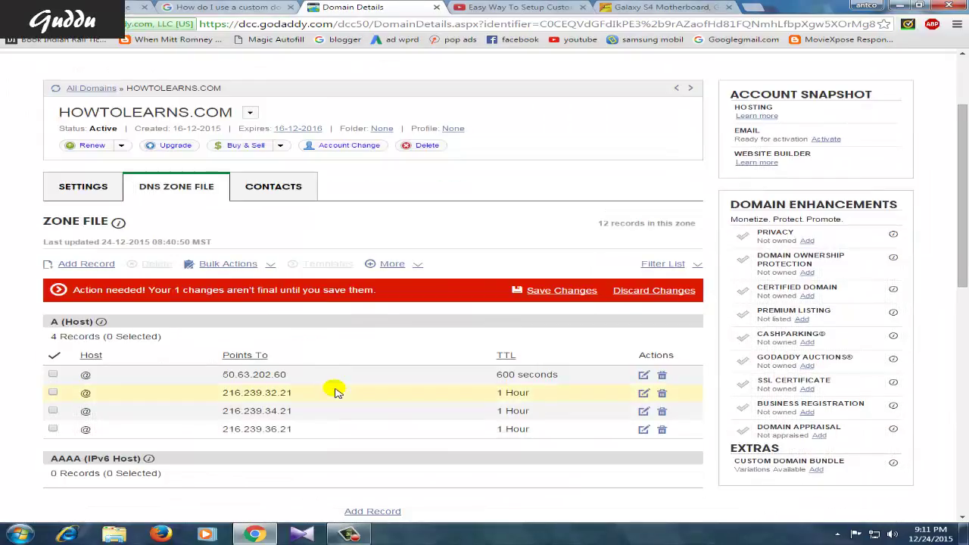
click(547, 291)
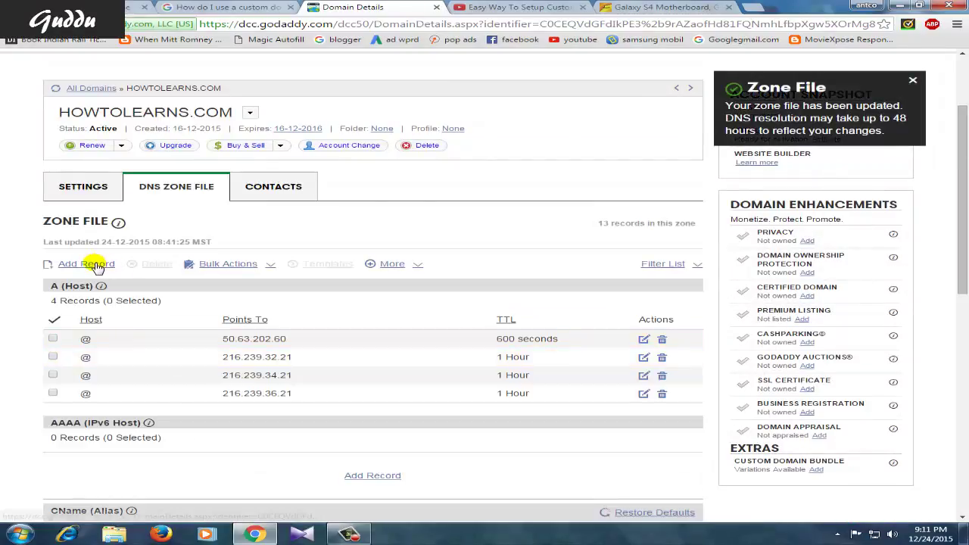
Start a new zone record in GoDaddy and copy 216.239.38.21 from Google's custom domain instructions for it.
click(96, 265)
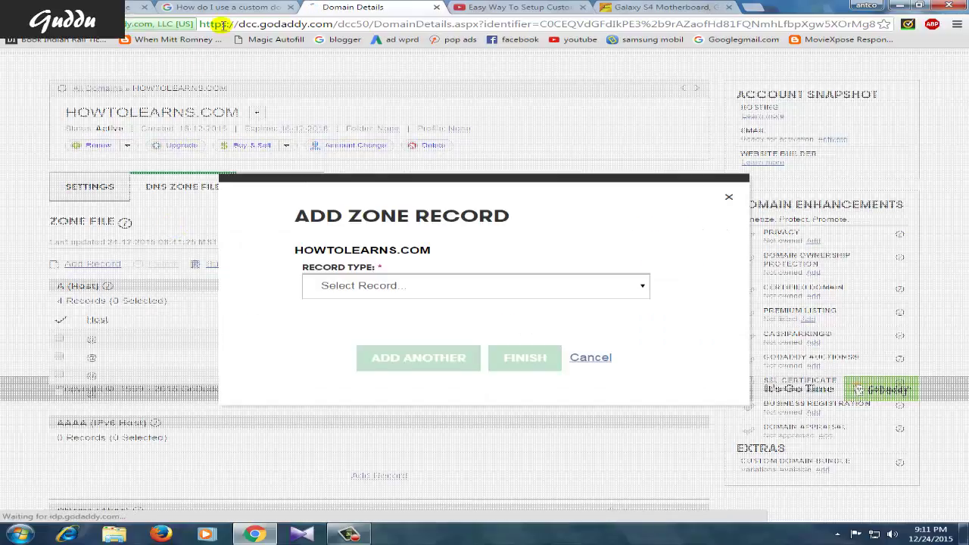
click(231, 7)
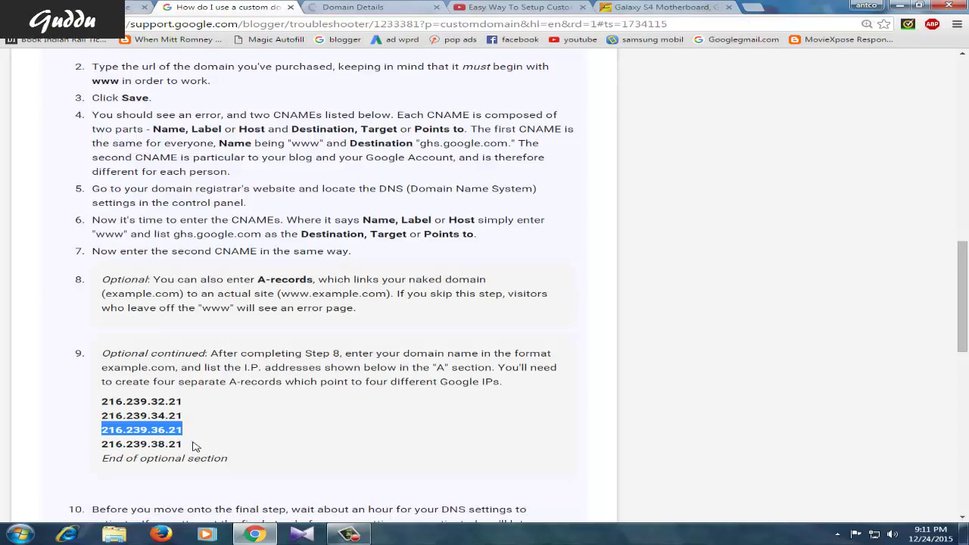
drag(192, 446, 102, 445)
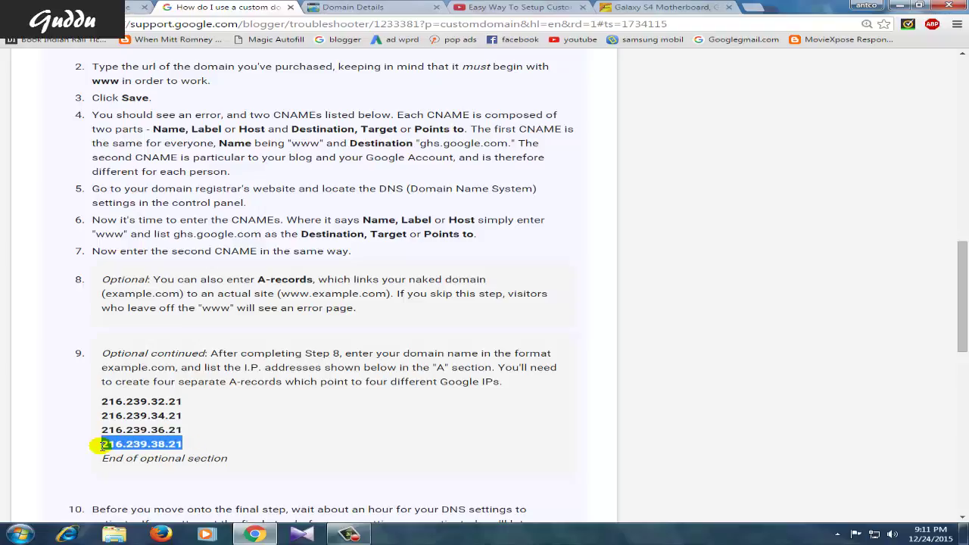
right_click(111, 443)
click(144, 453)
click(356, 6)
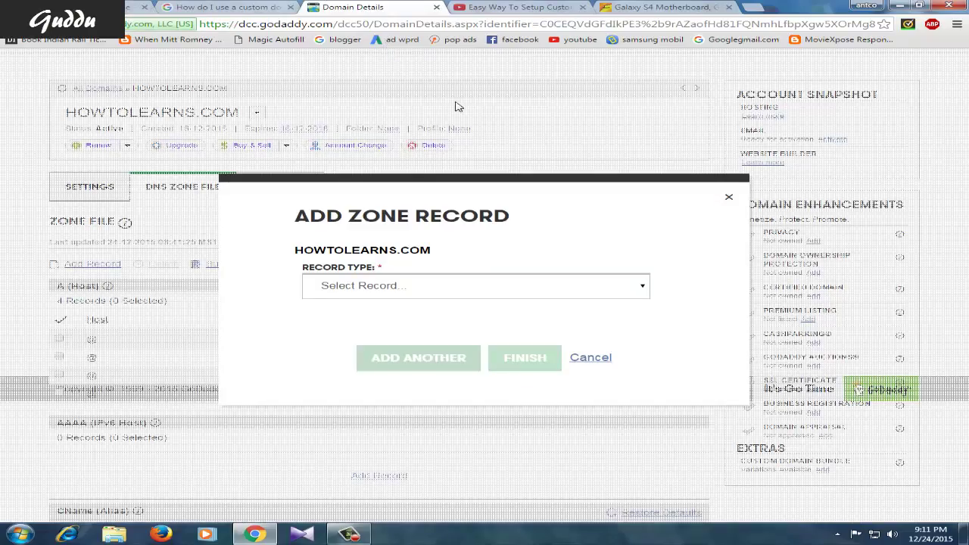
Add an A (Host) record with host @ pointing to 216.239.38.21.
click(412, 285)
click(344, 316)
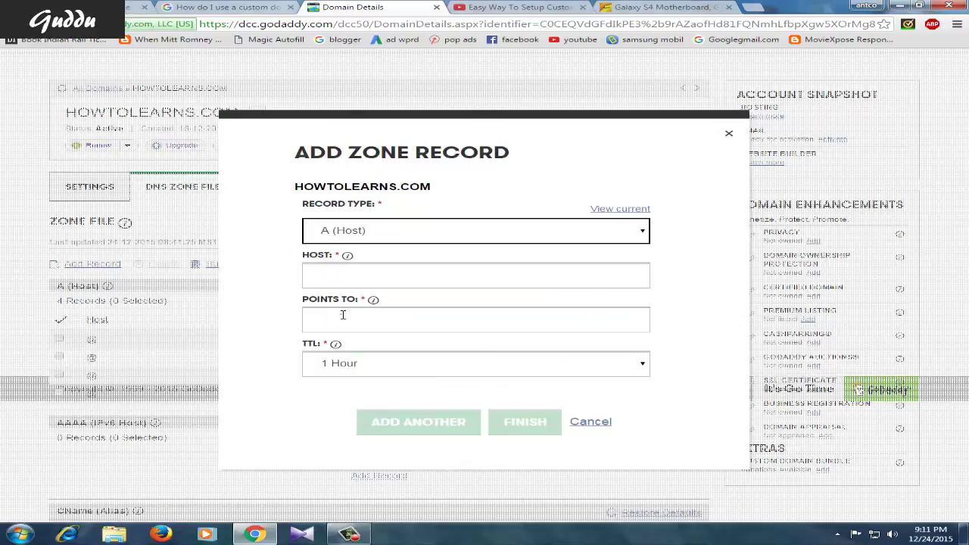
click(362, 275)
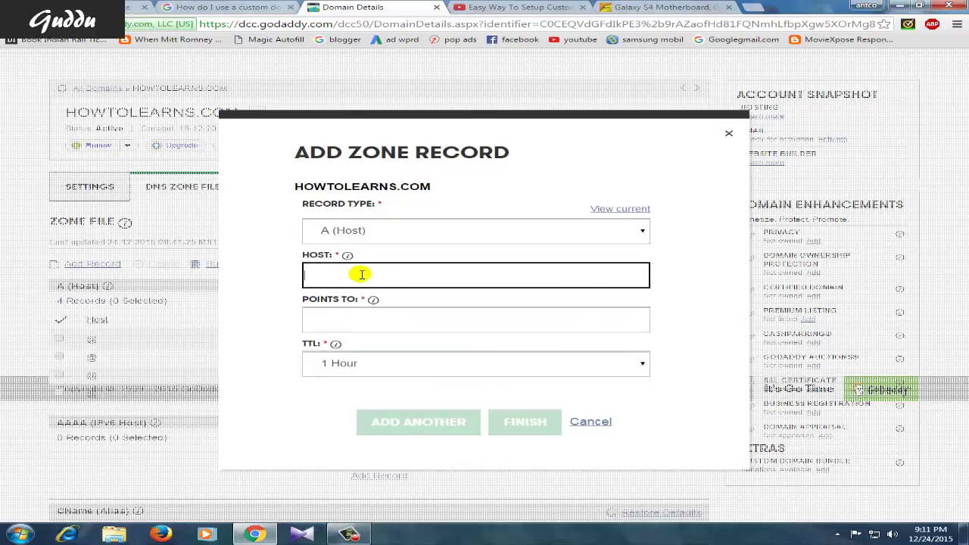
click(326, 324)
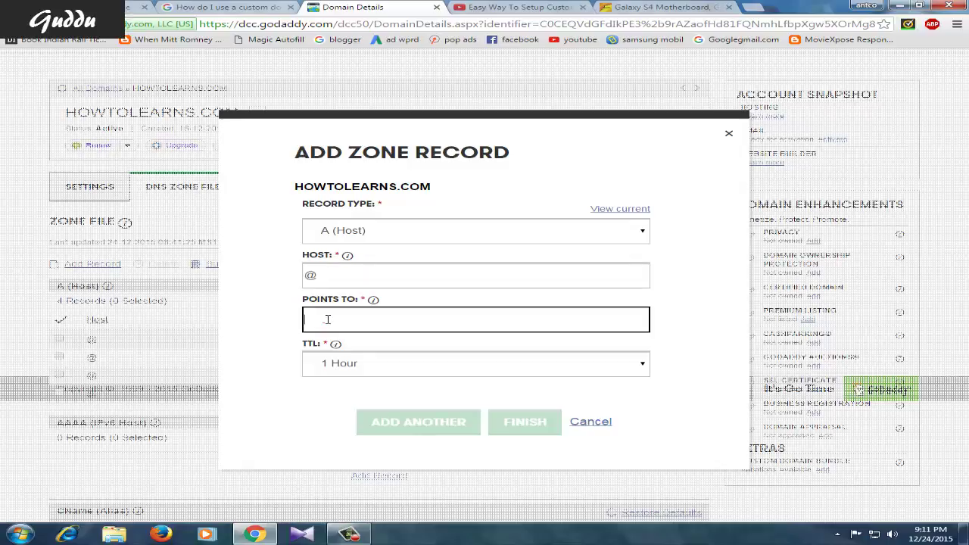
right_click(326, 321)
click(364, 388)
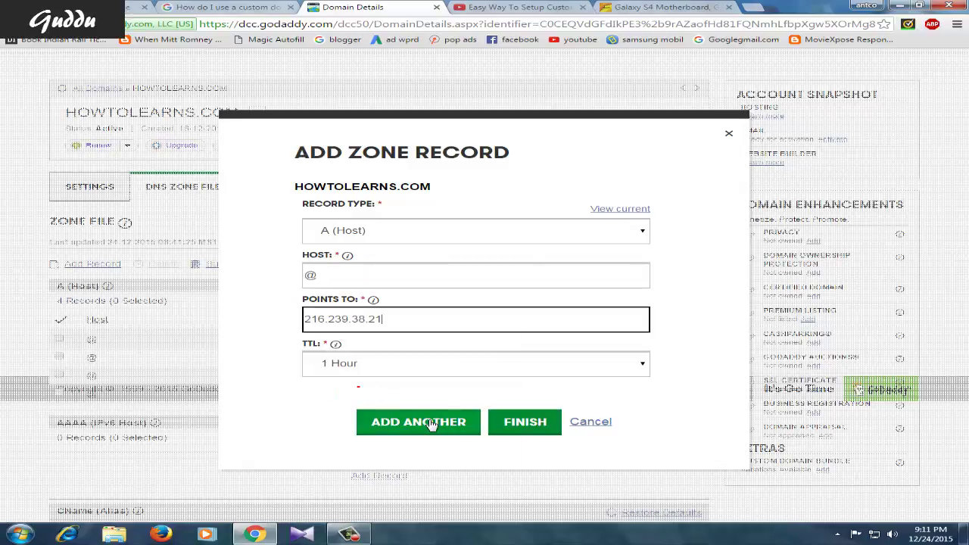
click(429, 422)
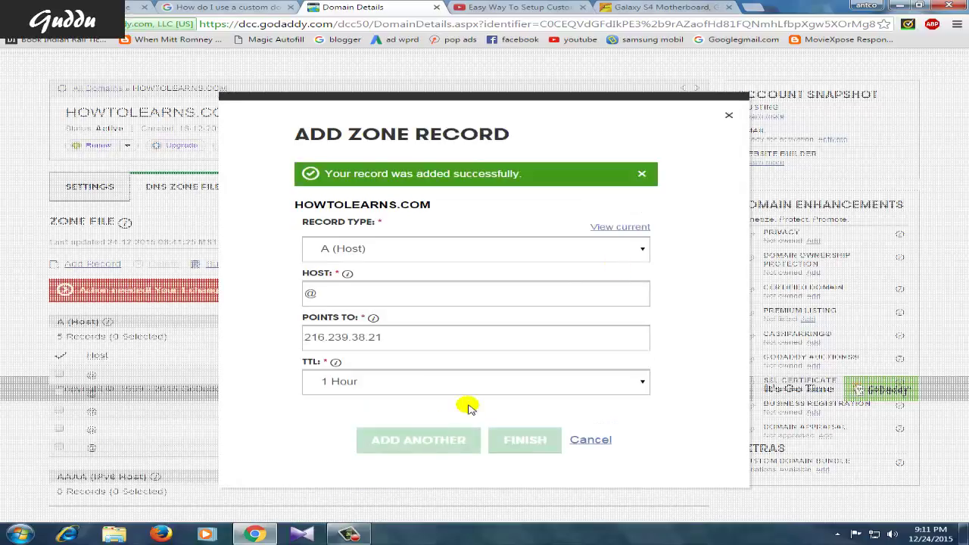
Close the zone record form and save the zone file changes for howtolearns.com.
click(730, 117)
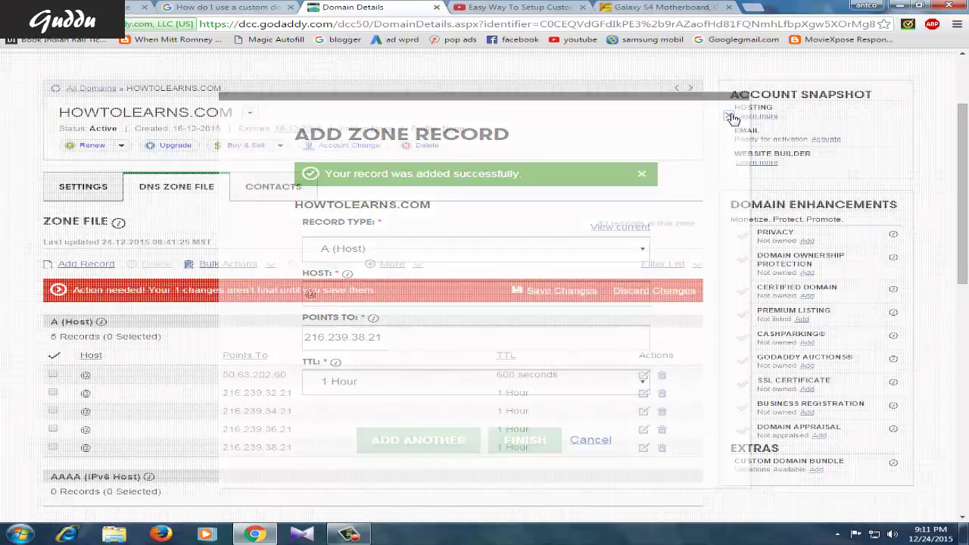
click(550, 292)
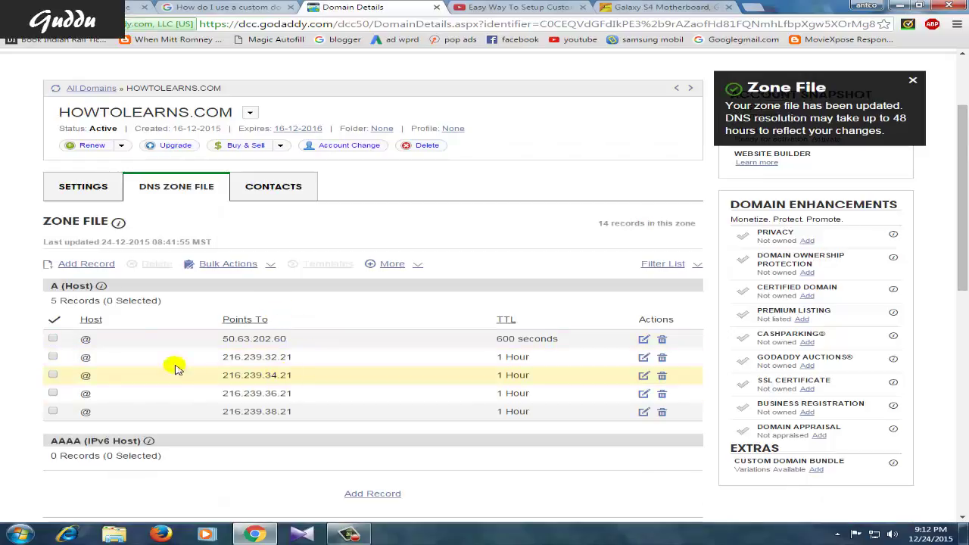
Review the four Google A (Host) records and the CName (Alias) records in the saved zone file.
click(114, 363)
click(115, 376)
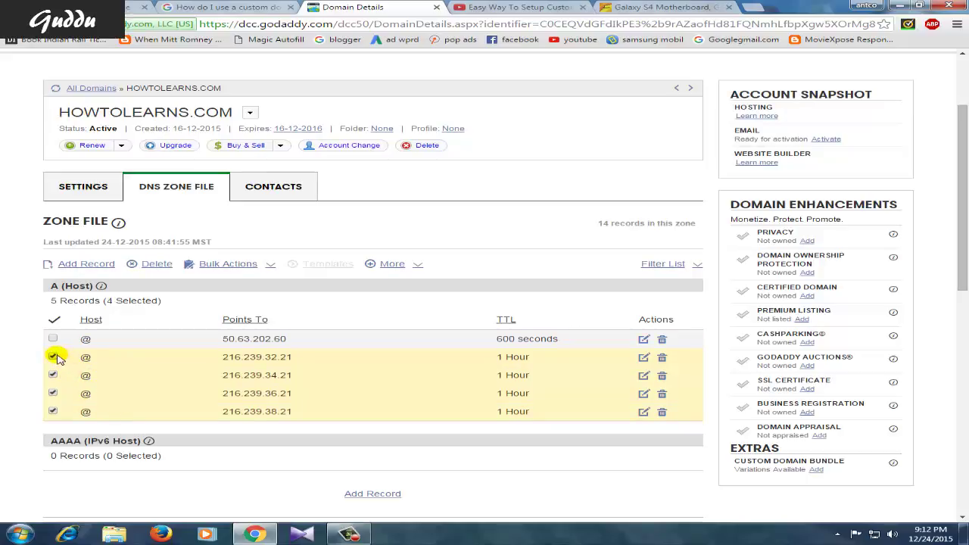
click(53, 357)
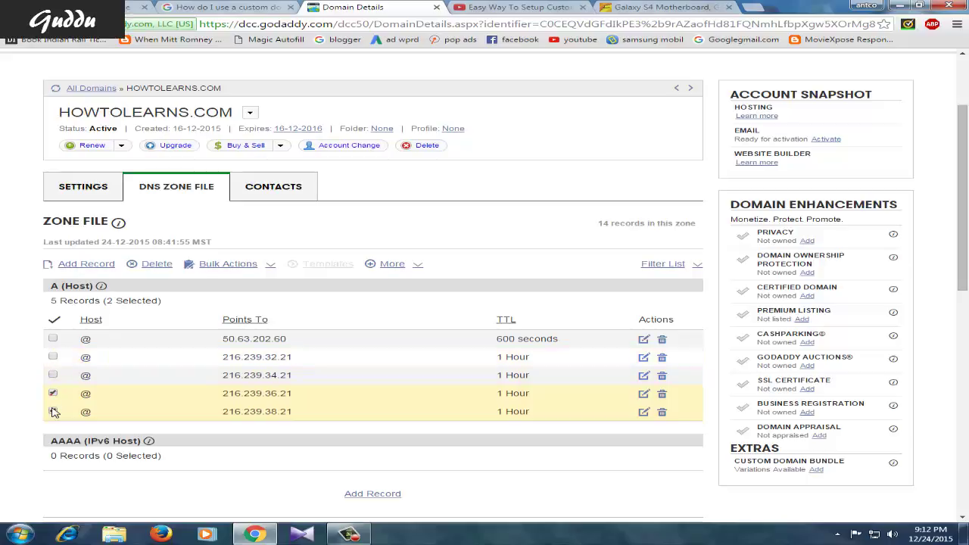
click(52, 393)
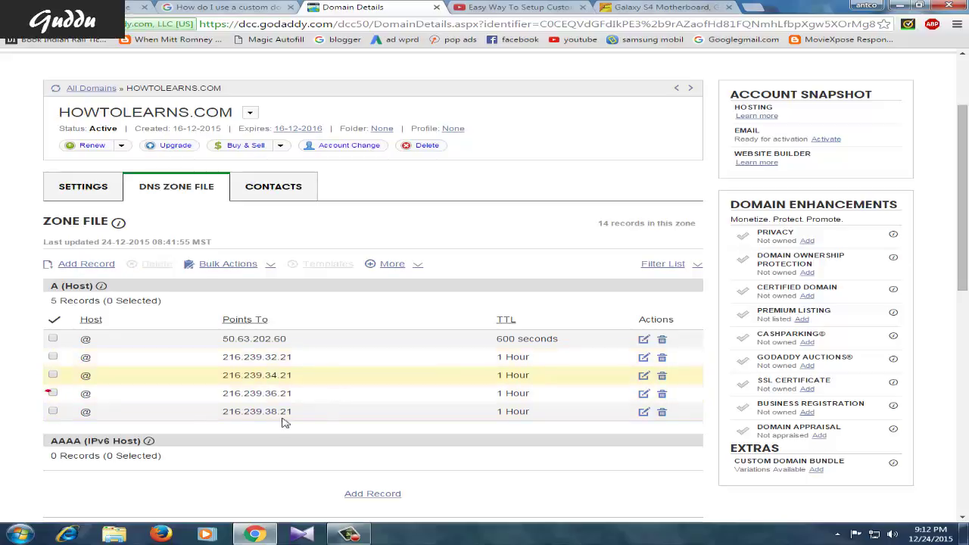
scroll(350, 399, down, 4)
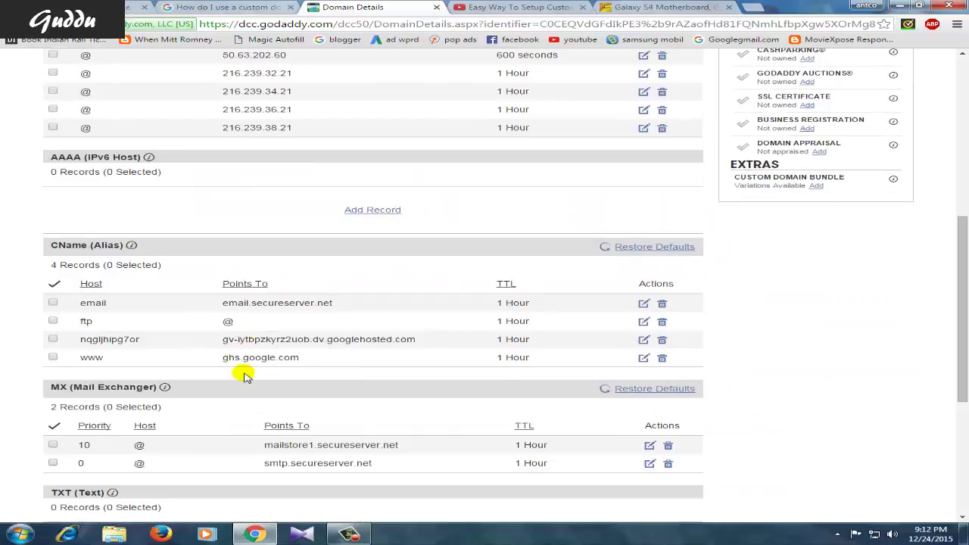
scroll(243, 372, up, 5)
scroll(269, 340, down, 7)
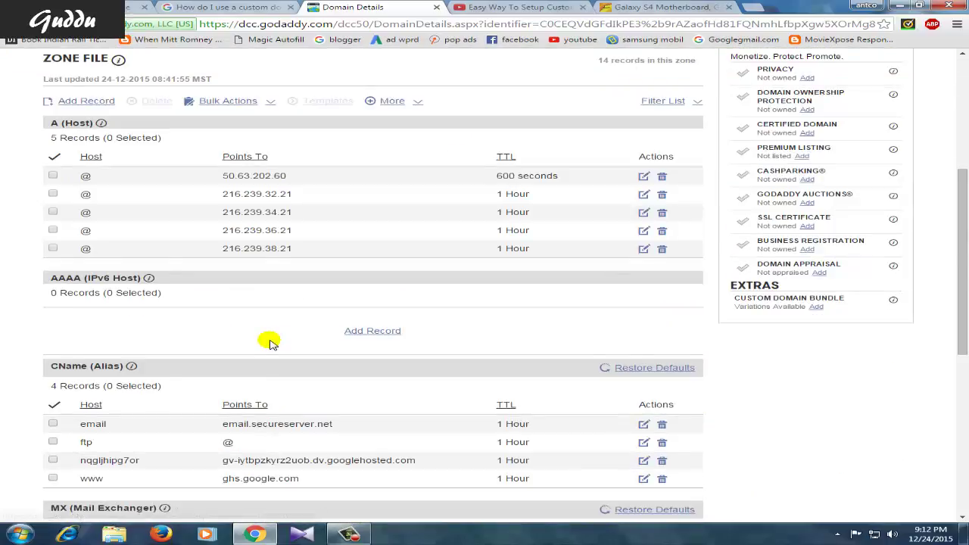
scroll(270, 342, up, 4)
scroll(269, 342, up, 2)
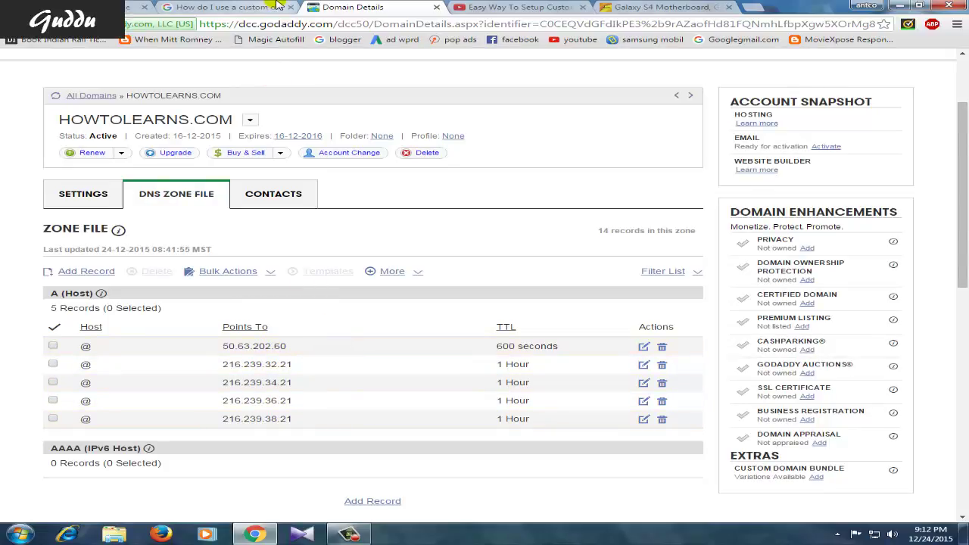
Switch to Firefox and examine the blog's home page, posts and sidebar on the custom domain howtolearns.com.
click(83, 8)
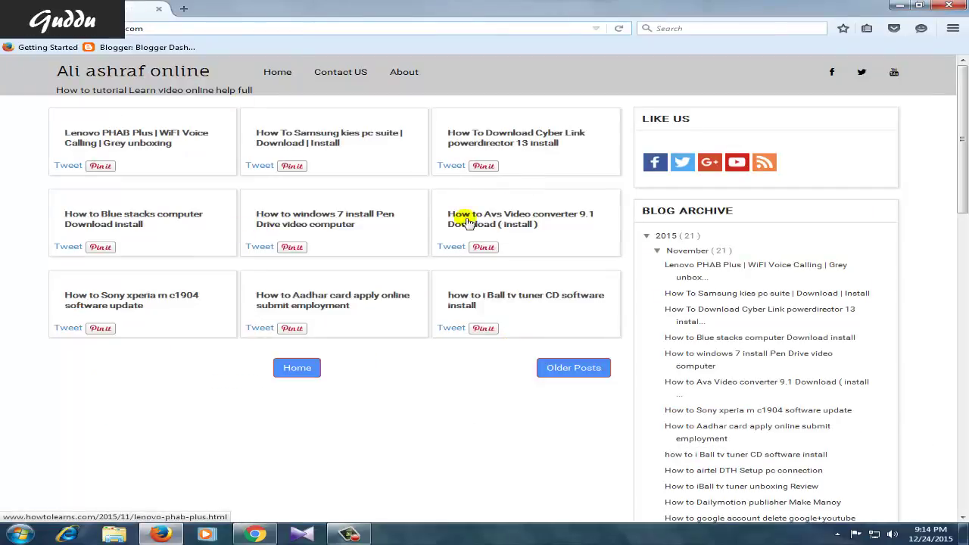
scroll(318, 218, down, 1)
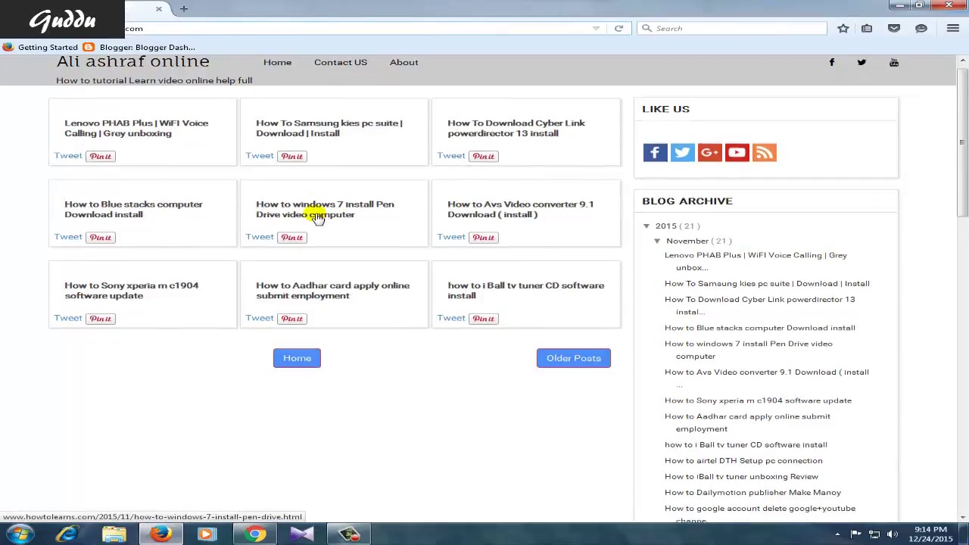
scroll(310, 235, down, 3)
scroll(303, 251, up, 3)
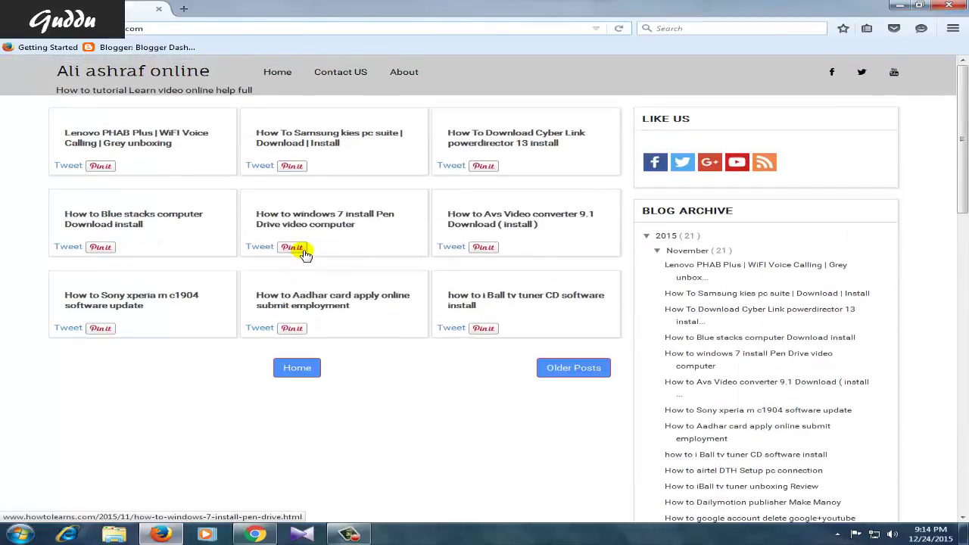
scroll(288, 162, down, 5)
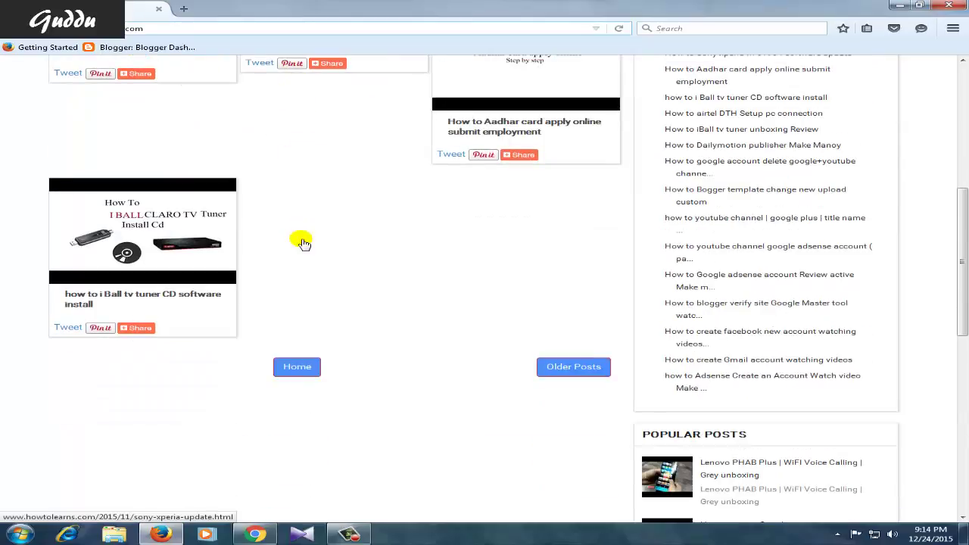
scroll(302, 243, down, 1)
click(316, 250)
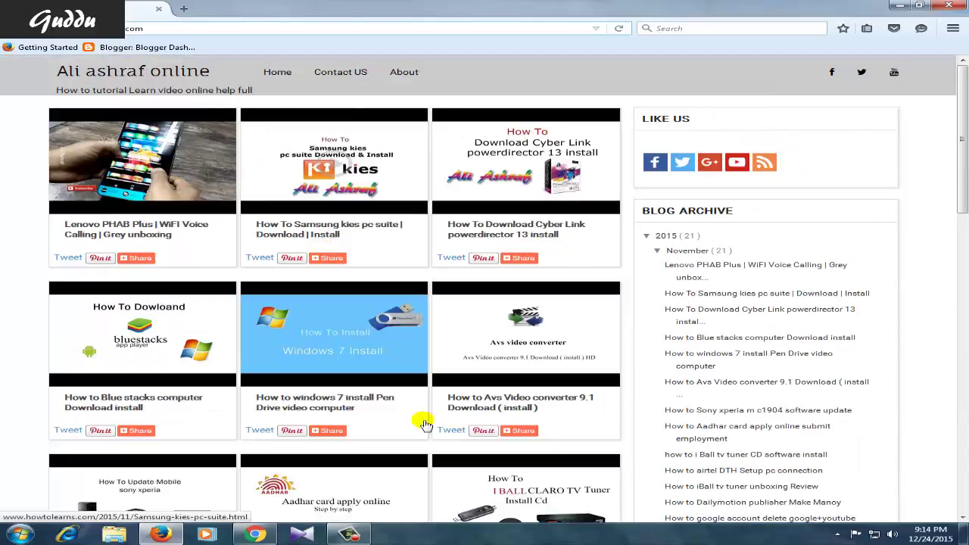